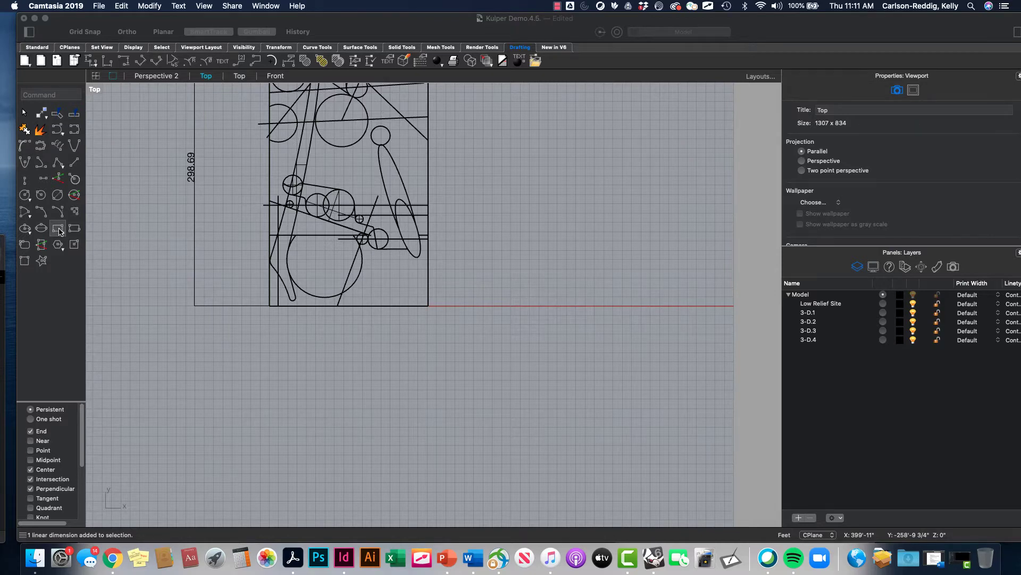
Step: Draw a rectangle 200 feet long and 20 feet wide in the open area below the relief drawing
{"action": "left_click", "coordinate": [58, 229]}
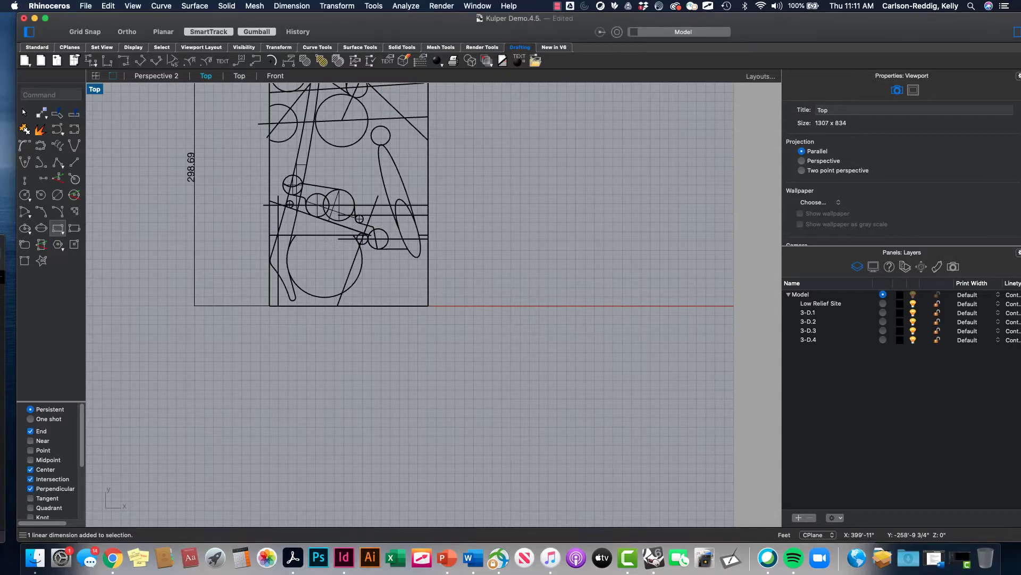
{"action": "left_click", "coordinate": [266, 432]}
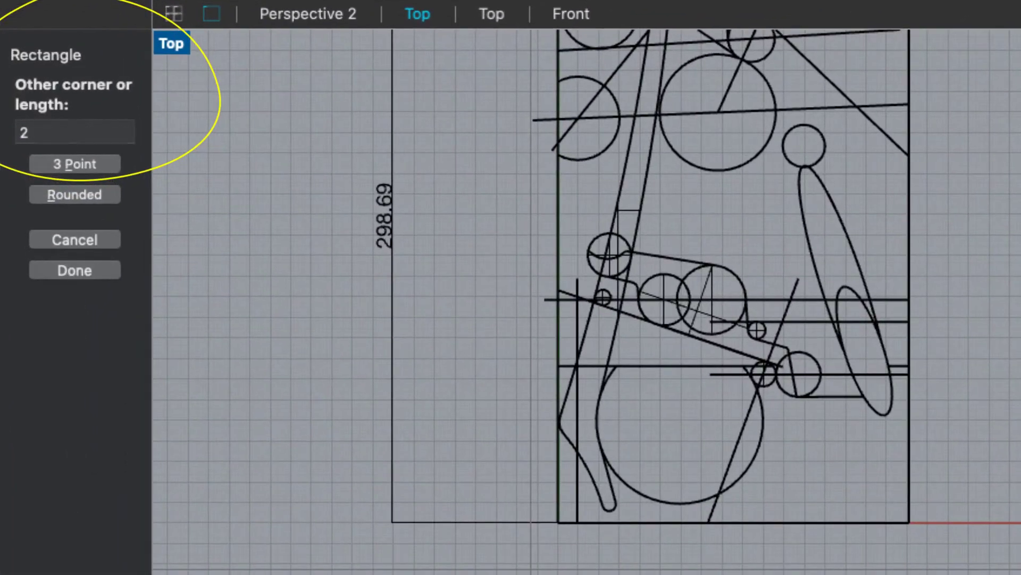
{"action": "type", "text": "0"}
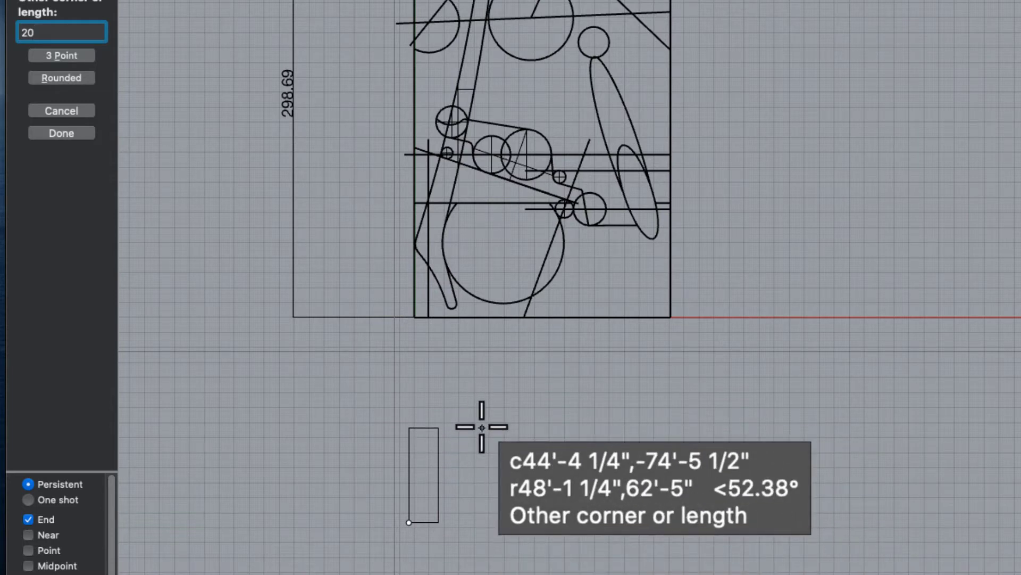
{"action": "type", "text": "0"}
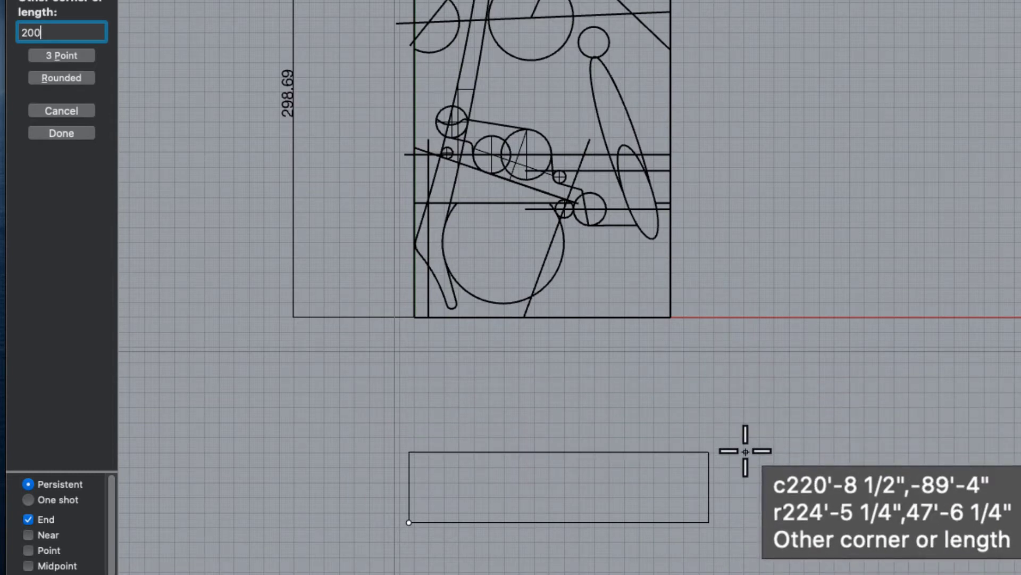
{"action": "key", "text": "Return"}
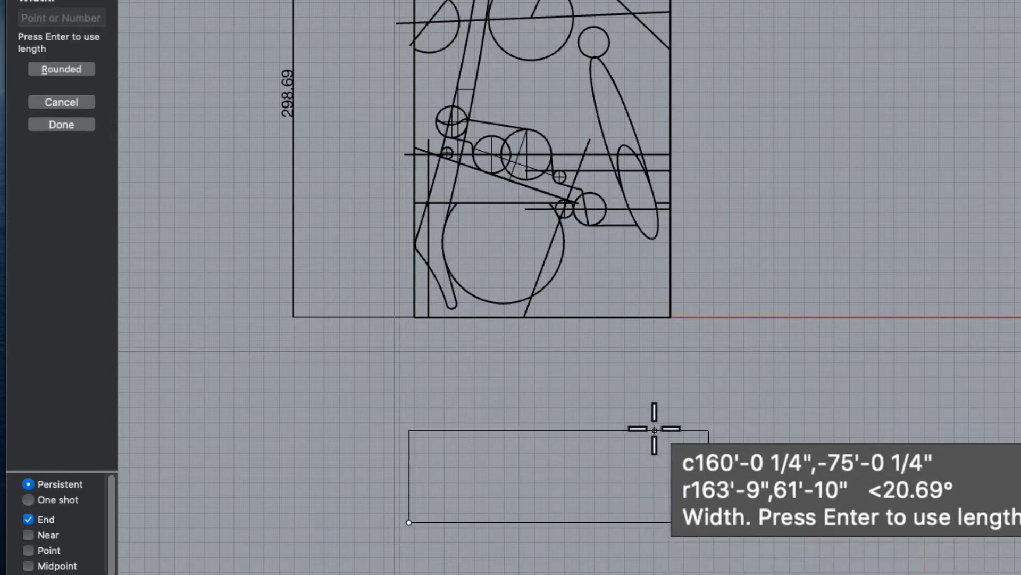
{"action": "type", "text": "20"}
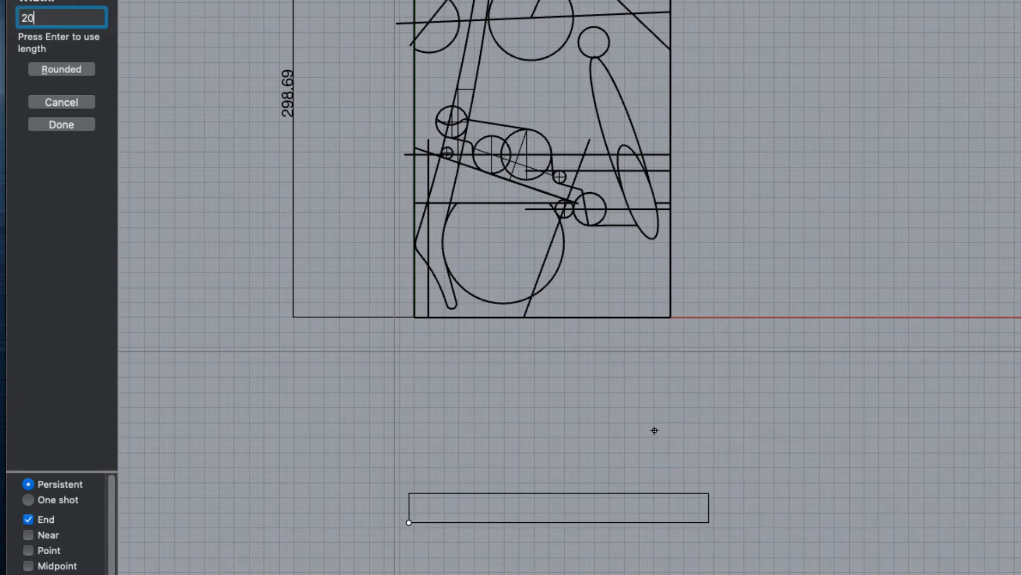
{"action": "key", "text": "Return"}
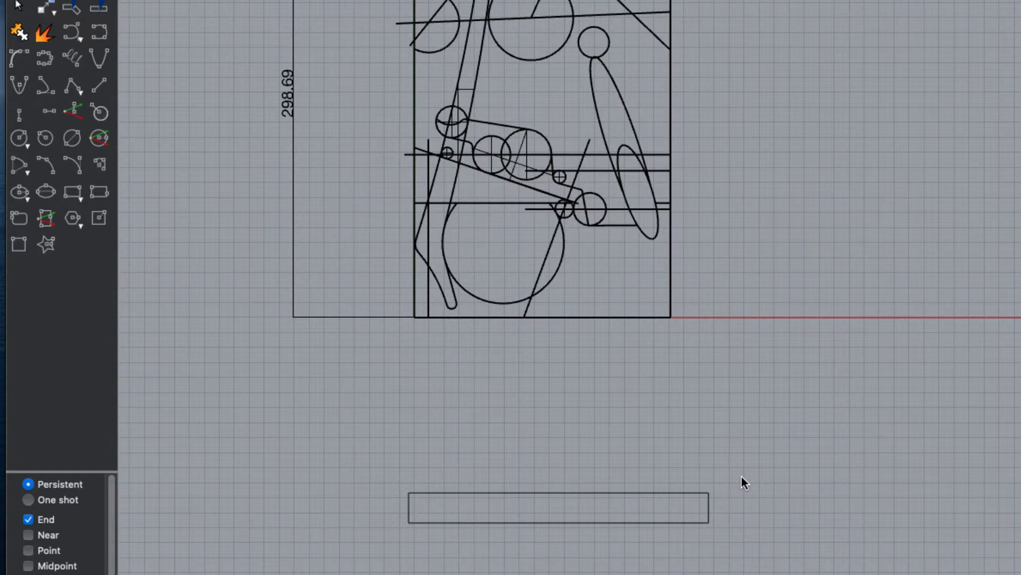
Step: Check the new rectangle's size with Box Edit, and delete the rectangle
{"action": "left_click", "coordinate": [550, 493]}
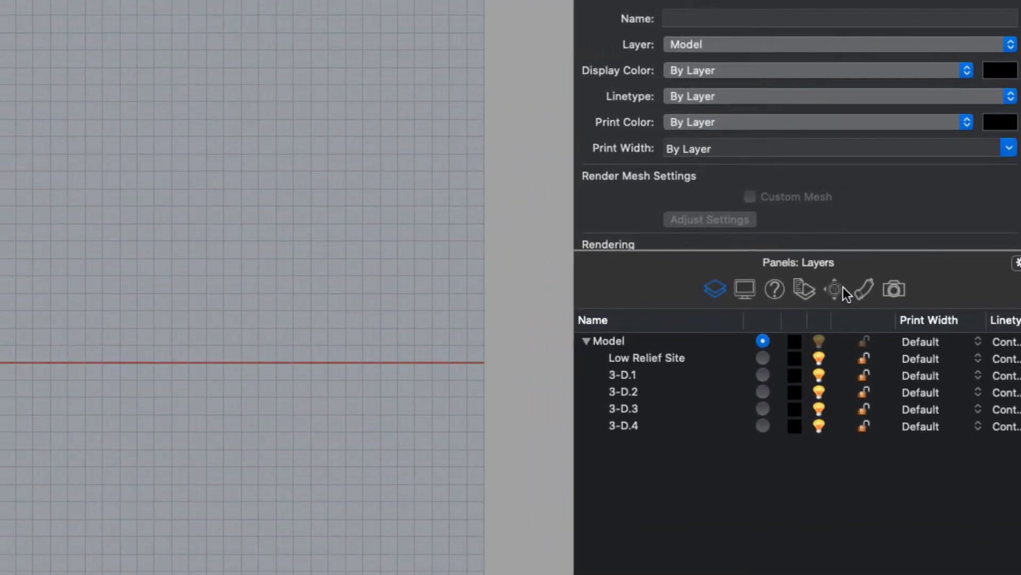
{"action": "left_click", "coordinate": [837, 288]}
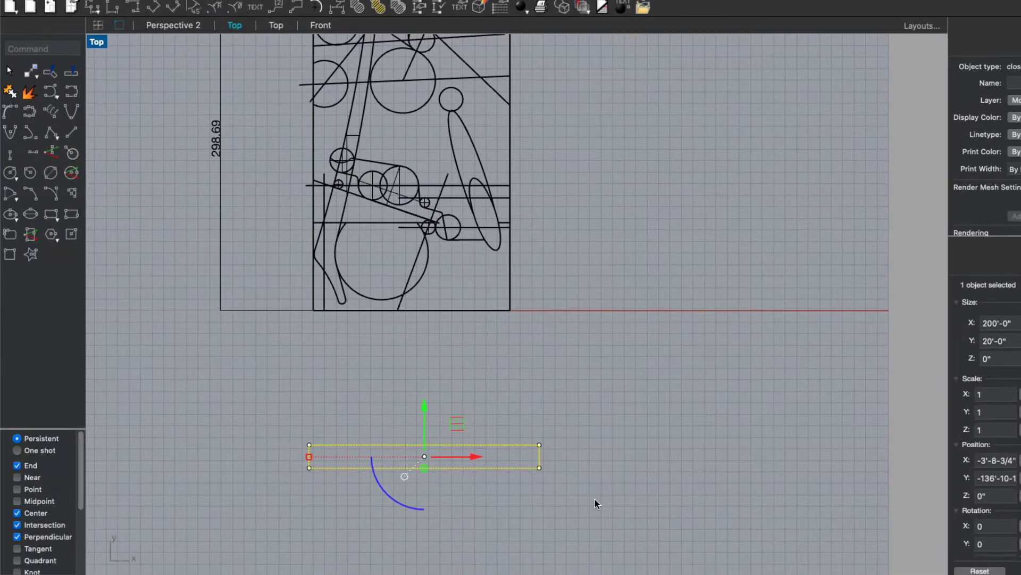
{"action": "left_click_drag", "start_coordinate": [595, 499], "coordinate": [347, 423]}
{"action": "key", "text": "Delete"}
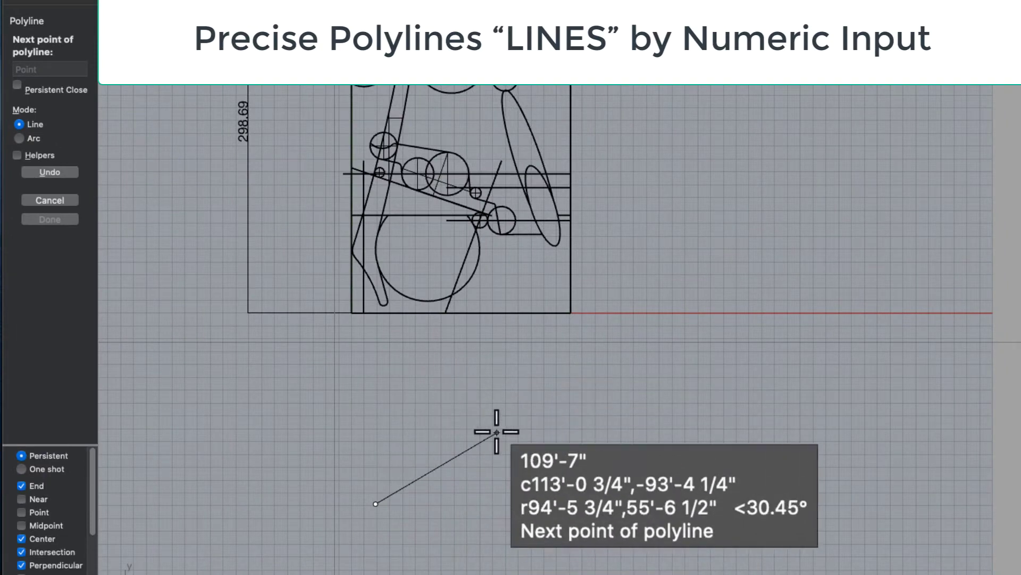
Step: Begin a polyline below the relief drawing with an arc segment of 100-foot radius
{"action": "type", "text": "100"}
{"action": "key", "text": "Return"}
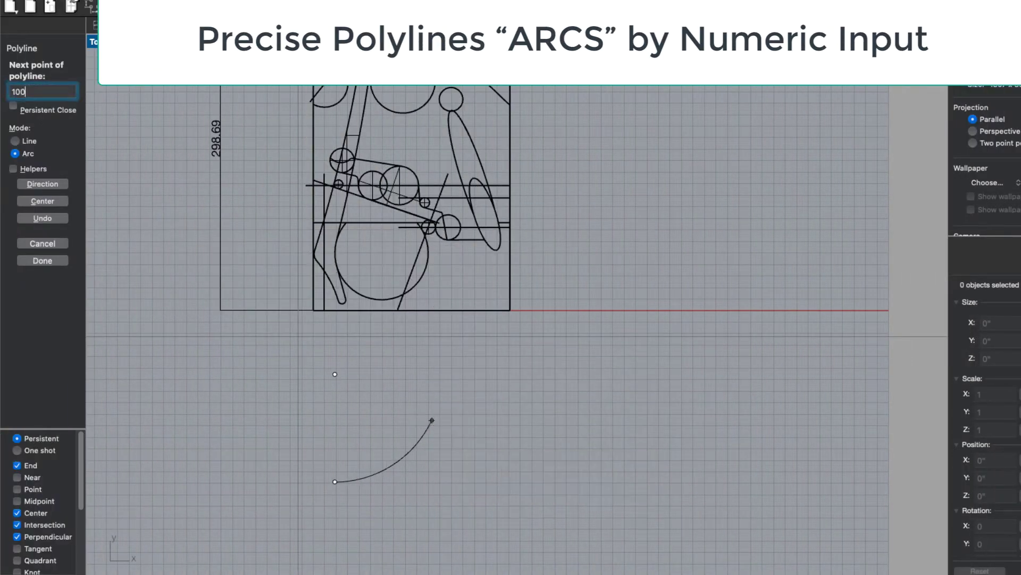
{"action": "key", "text": "Return"}
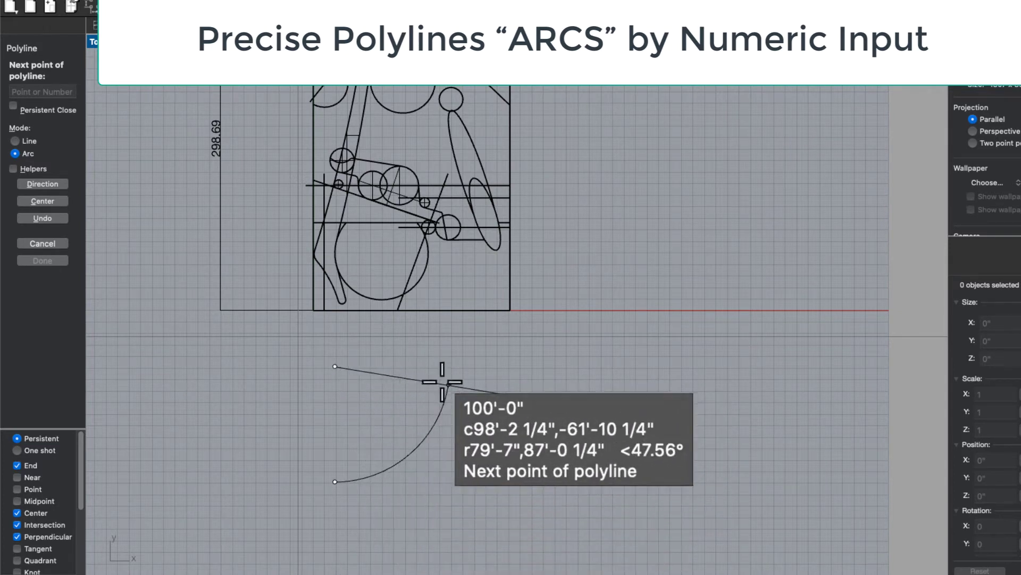
{"action": "scroll", "coordinate": [361, 468], "scroll_direction": "down", "scroll_amount": 3}
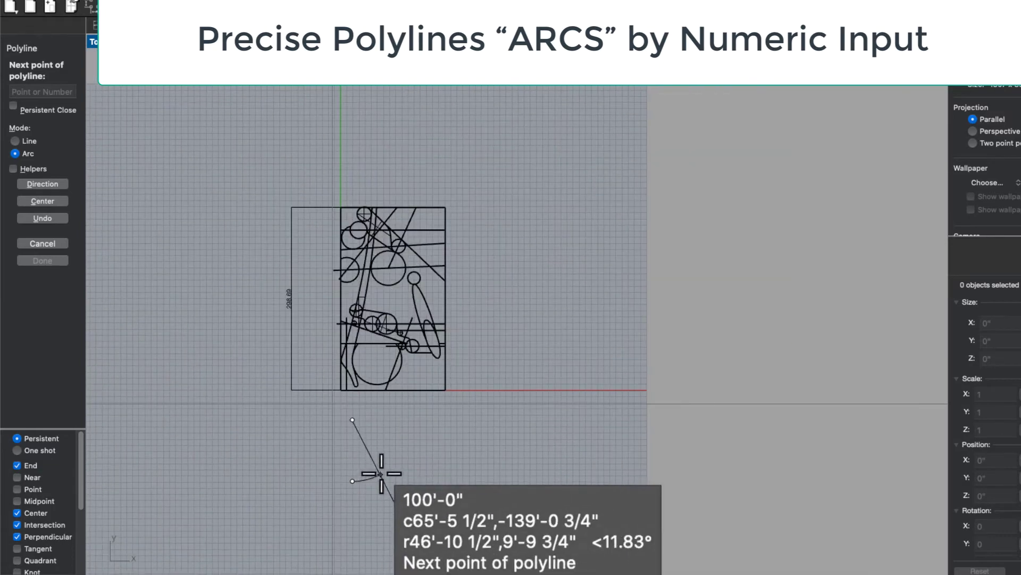
{"action": "scroll", "coordinate": [381, 457], "scroll_direction": "up", "scroll_amount": 2}
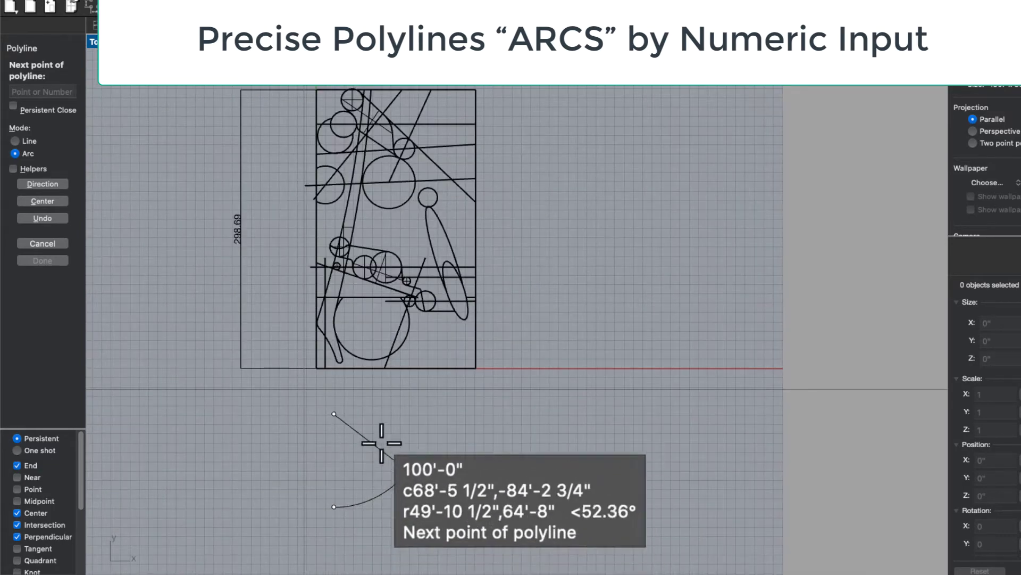
{"action": "left_click", "coordinate": [420, 448]}
Step: Continue the arc polyline with a 200-foot-radius arc, a 40-foot-radius arc and two more arcs curving back toward the start
{"action": "type", "text": "20"}
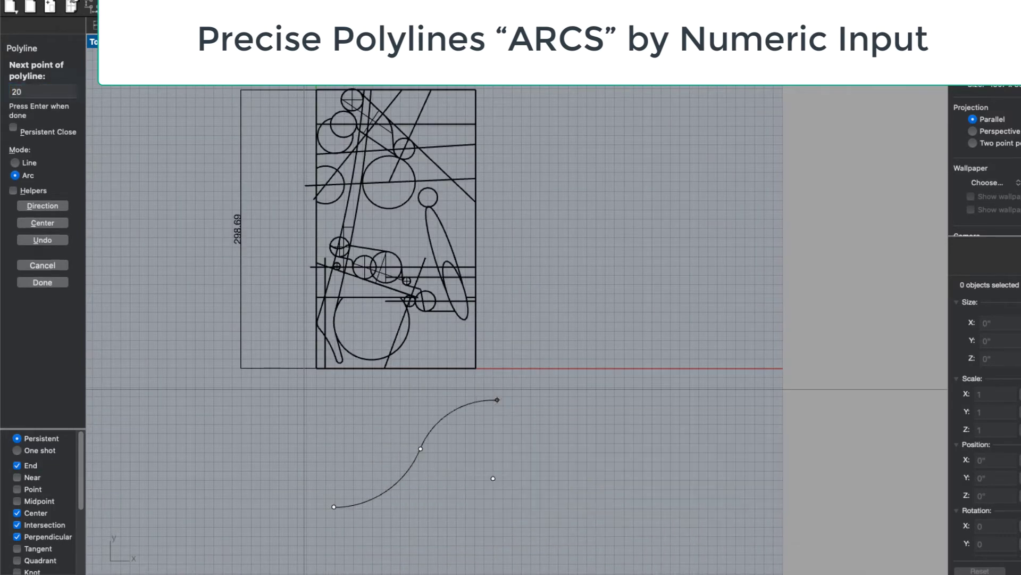
{"action": "type", "text": "0"}
{"action": "key", "text": "Return"}
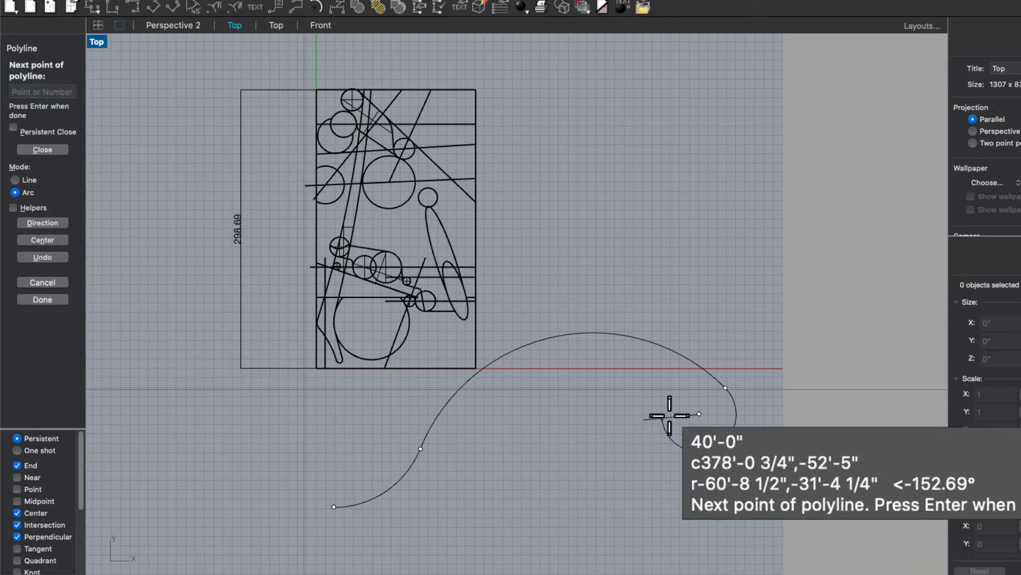
{"action": "left_click", "coordinate": [670, 415]}
{"action": "left_click", "coordinate": [614, 447]}
{"action": "left_click", "coordinate": [535, 528]}
Step: Add a 200-foot-radius arc and close the arc polyline at its start point
{"action": "scroll", "coordinate": [462, 503], "scroll_direction": "down", "scroll_amount": 6}
{"action": "type", "text": "200"}
{"action": "key", "text": "Return"}
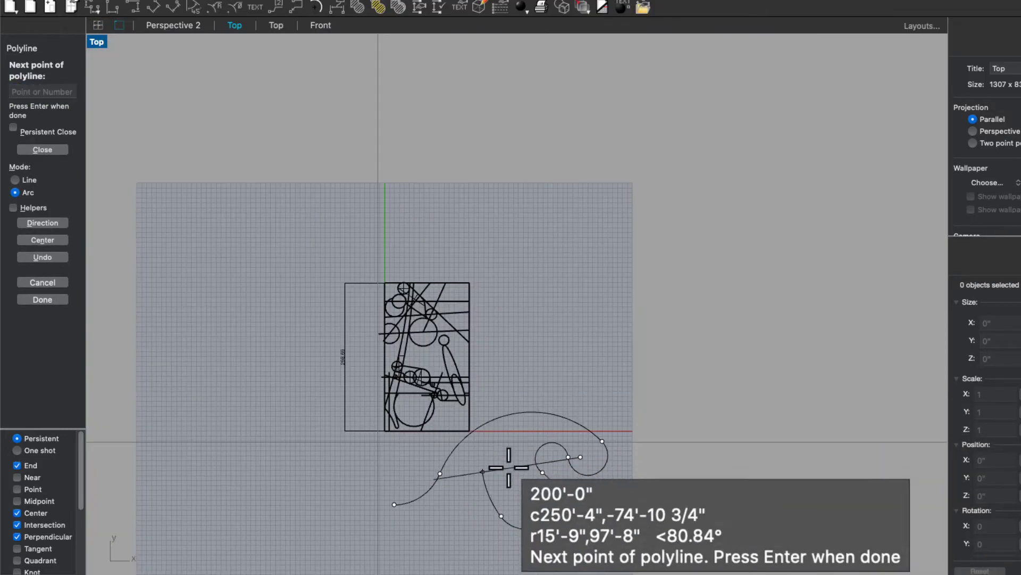
{"action": "left_click", "coordinate": [395, 504]}
{"action": "scroll", "coordinate": [449, 500], "scroll_direction": "up", "scroll_amount": 2}
{"action": "scroll", "coordinate": [411, 544], "scroll_direction": "up", "scroll_amount": 6}
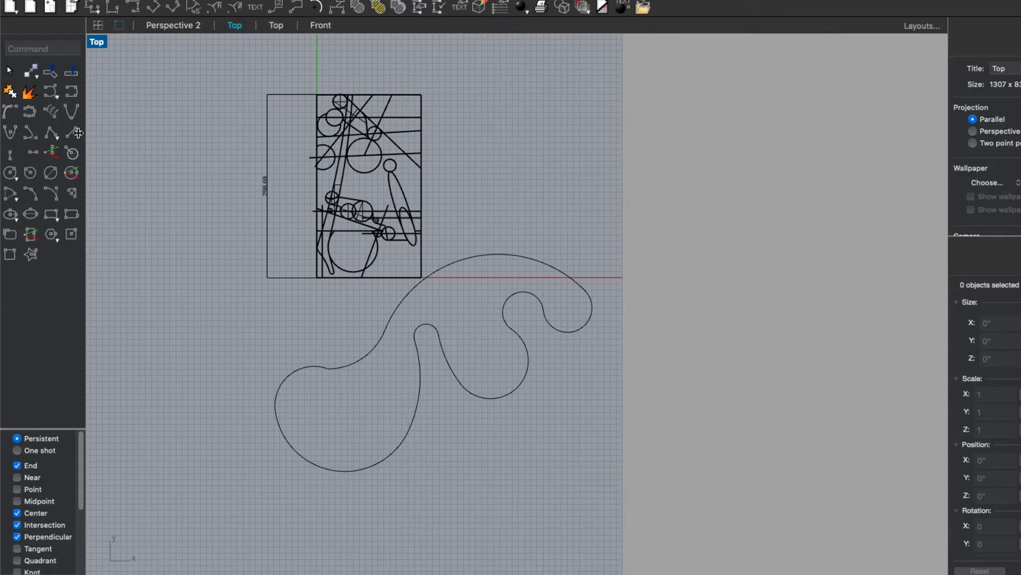
Step: Start a new polyline in the empty area beside the closed curve with a 7" vertical riser, with Ortho enabled
{"action": "left_click", "coordinate": [62, 140]}
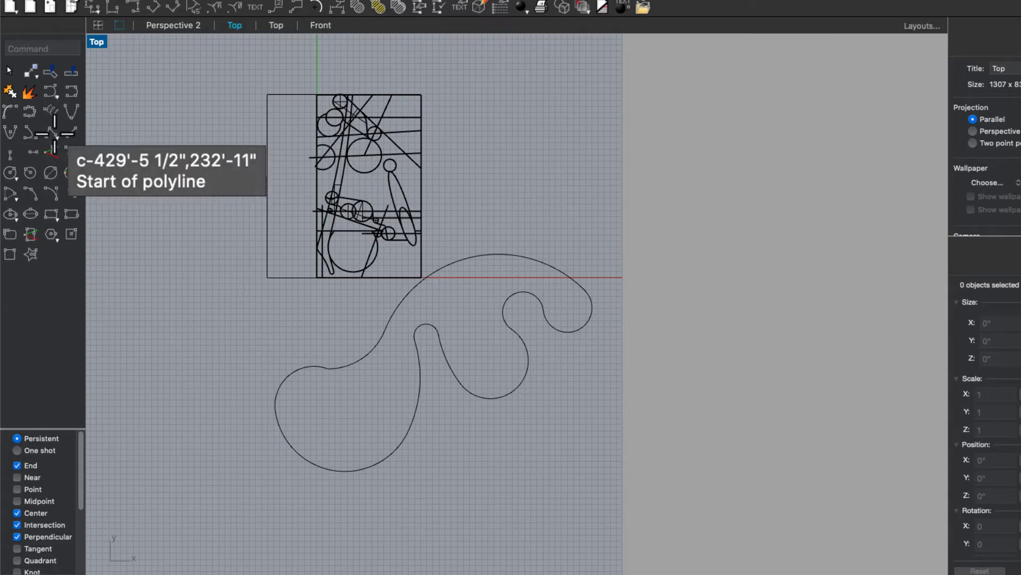
{"action": "scroll", "coordinate": [150, 389], "scroll_direction": "up", "scroll_amount": 2}
{"action": "scroll", "coordinate": [151, 383], "scroll_direction": "up", "scroll_amount": 1}
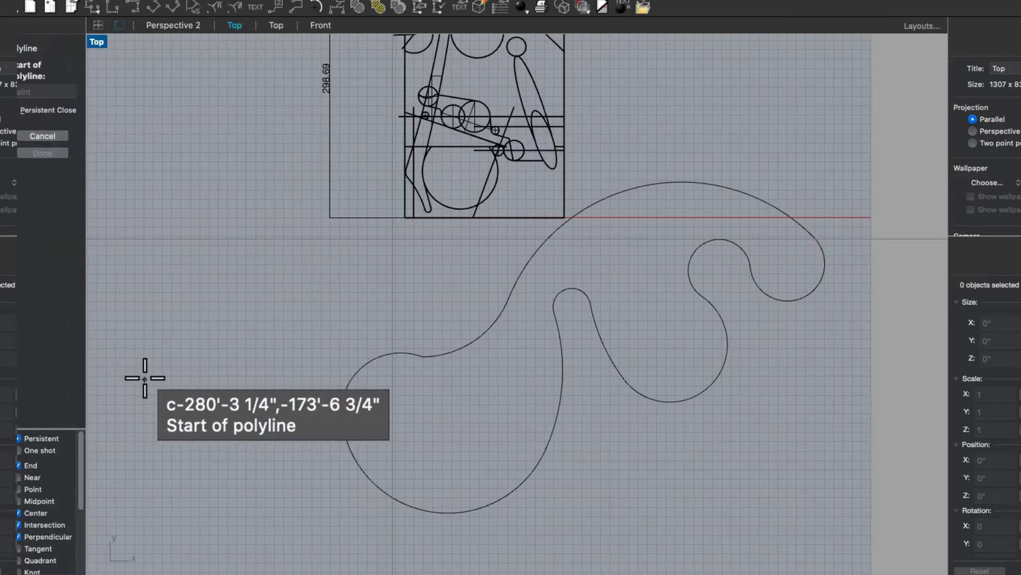
{"action": "scroll", "coordinate": [154, 388], "scroll_direction": "up", "scroll_amount": 5}
{"action": "scroll", "coordinate": [154, 388], "scroll_direction": "up", "scroll_amount": 2}
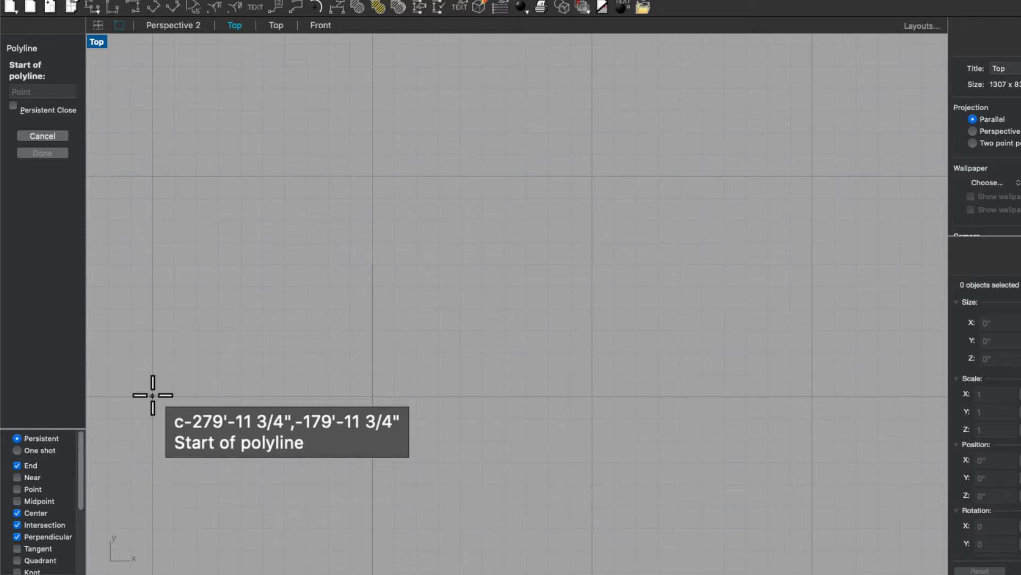
{"action": "left_click", "coordinate": [152, 395]}
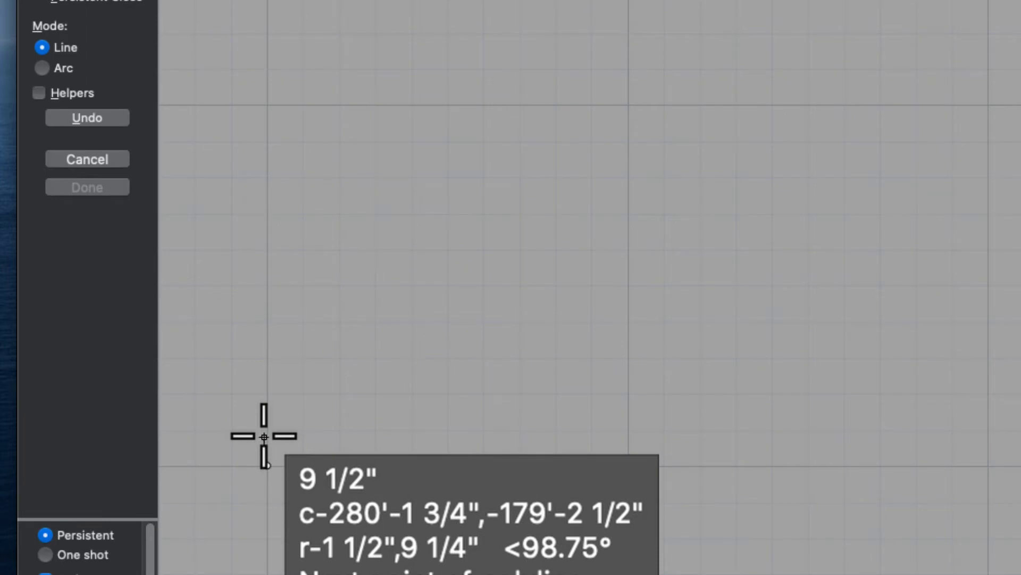
{"action": "type", "text": "7\""}
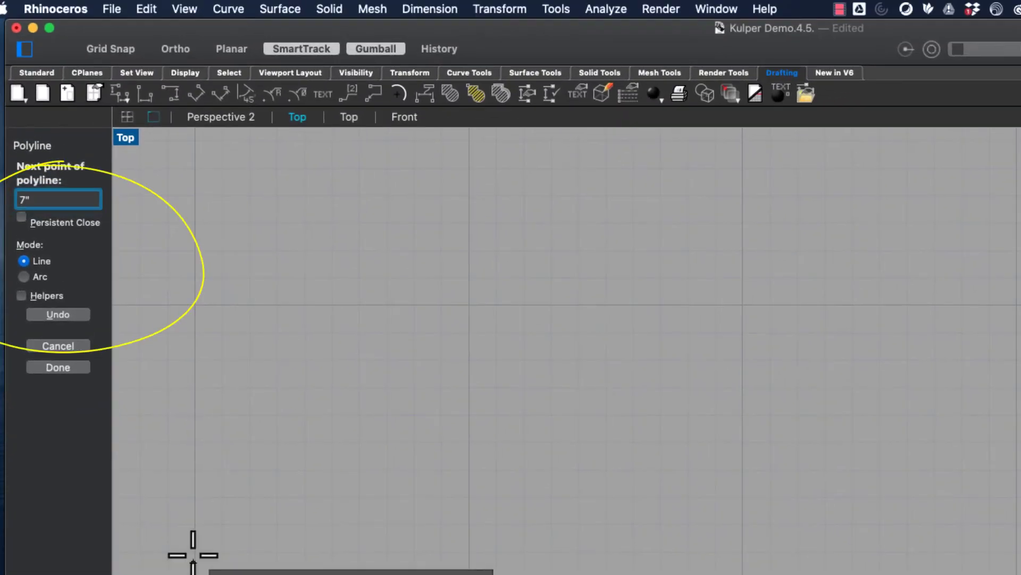
{"action": "scroll", "coordinate": [193, 555], "scroll_direction": "up", "scroll_amount": 15}
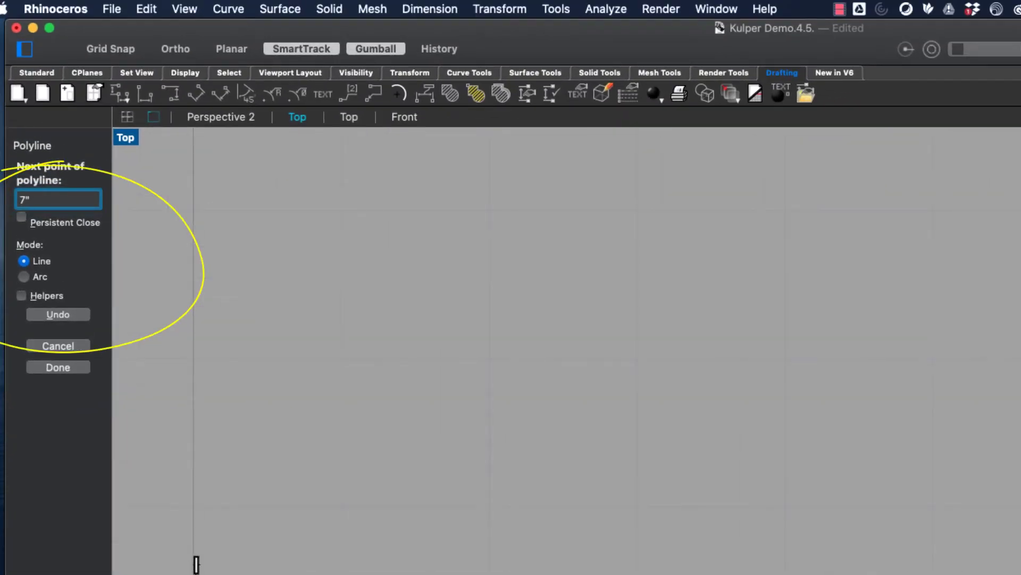
{"action": "key", "text": "F8"}
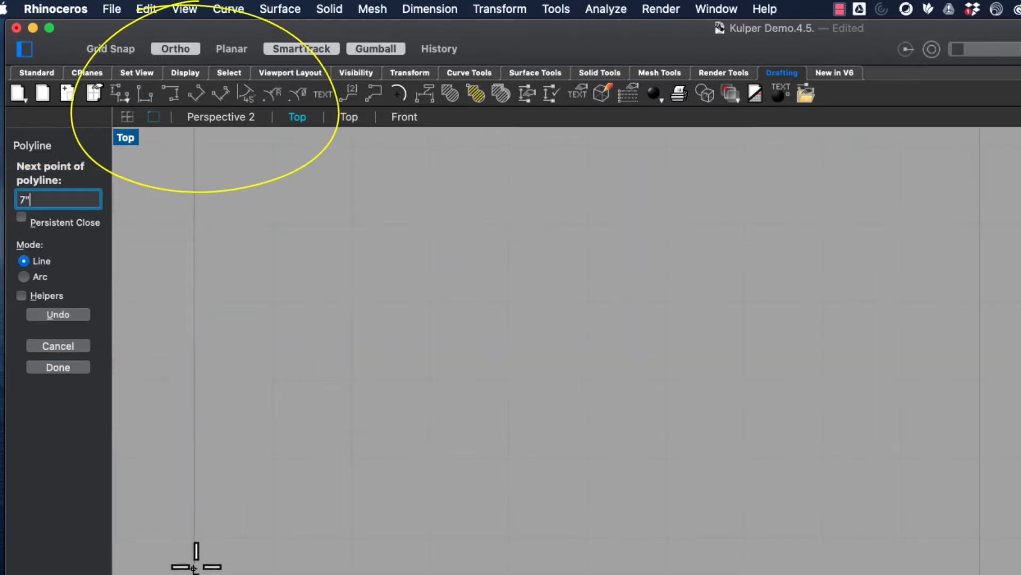
{"action": "key", "text": "Return"}
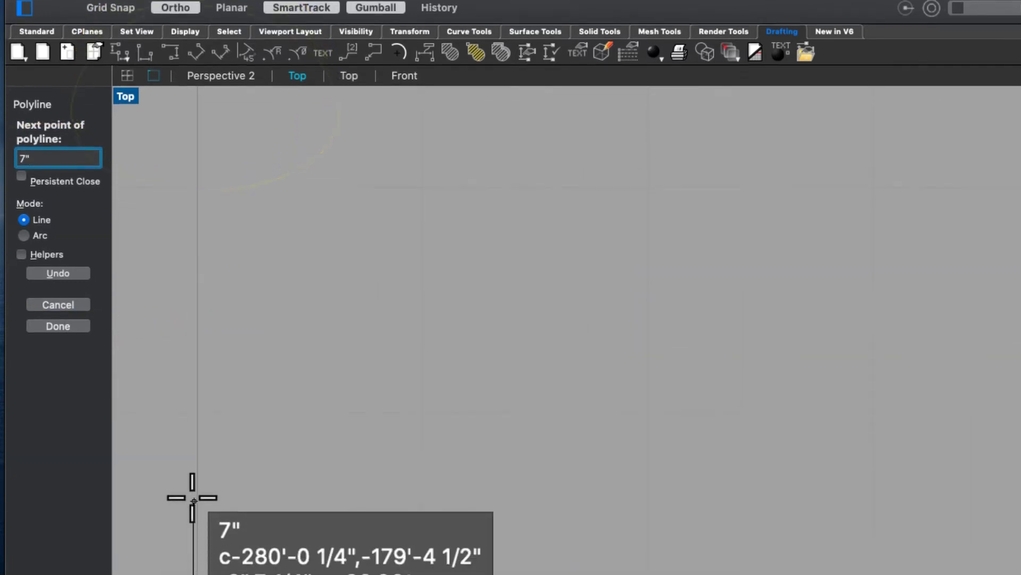
{"action": "left_click", "coordinate": [194, 540]}
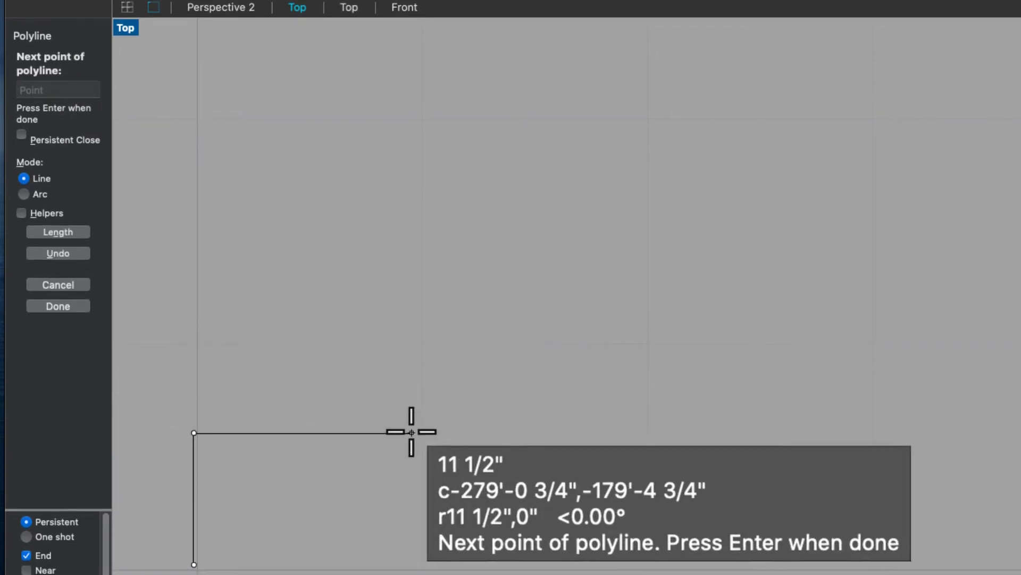
Step: Extend the stair polyline with a 1-foot tread, a 7" riser and another 1-foot tread, and finish it
{"action": "type", "text": "1"}
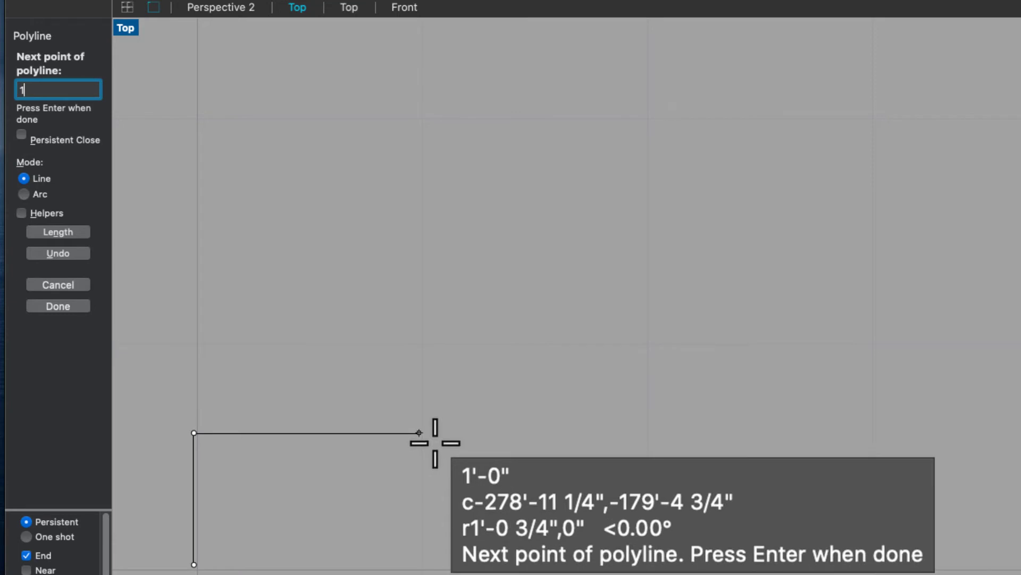
{"action": "key", "text": "Return"}
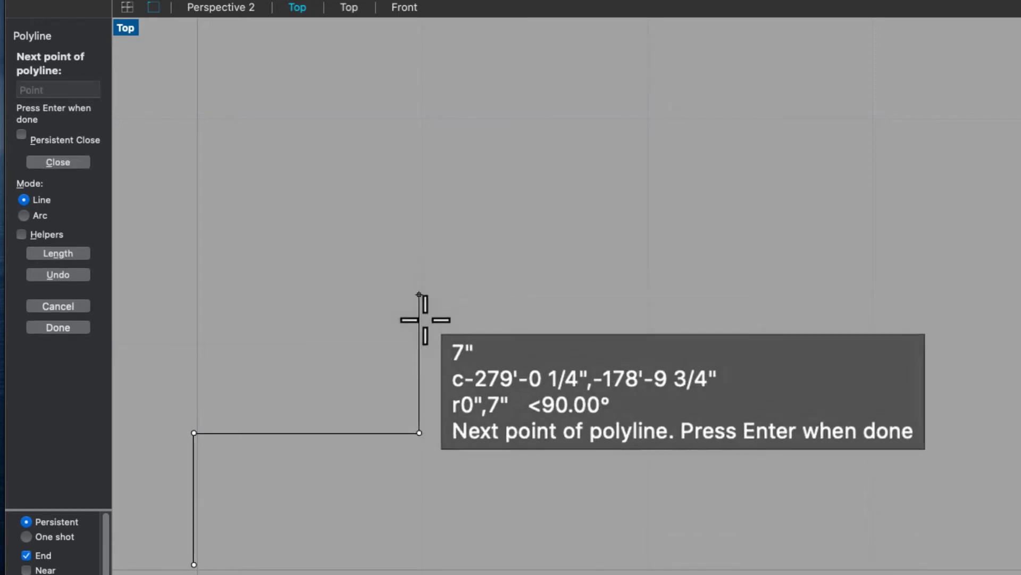
{"action": "type", "text": "1"}
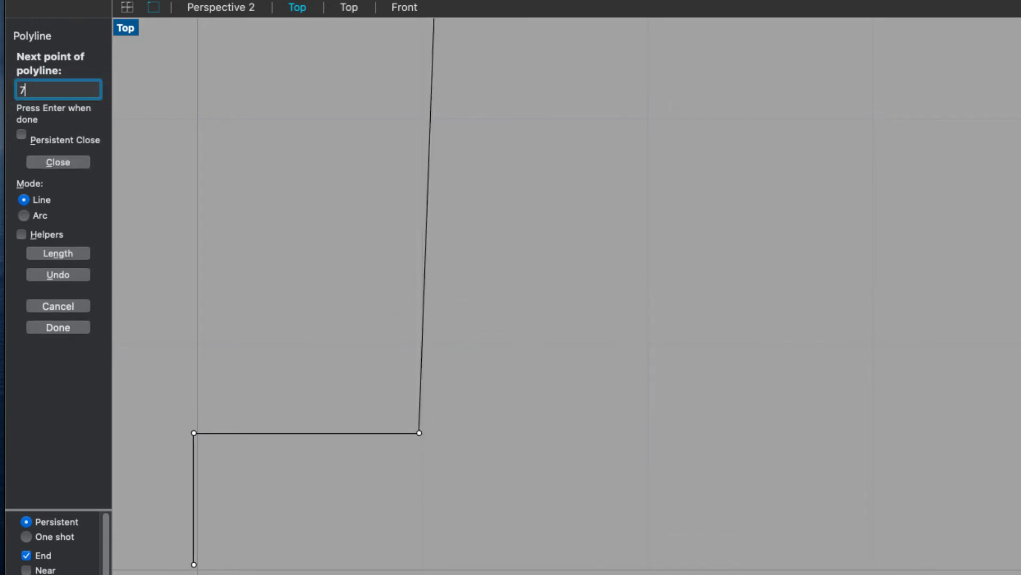
{"action": "key", "text": "Return"}
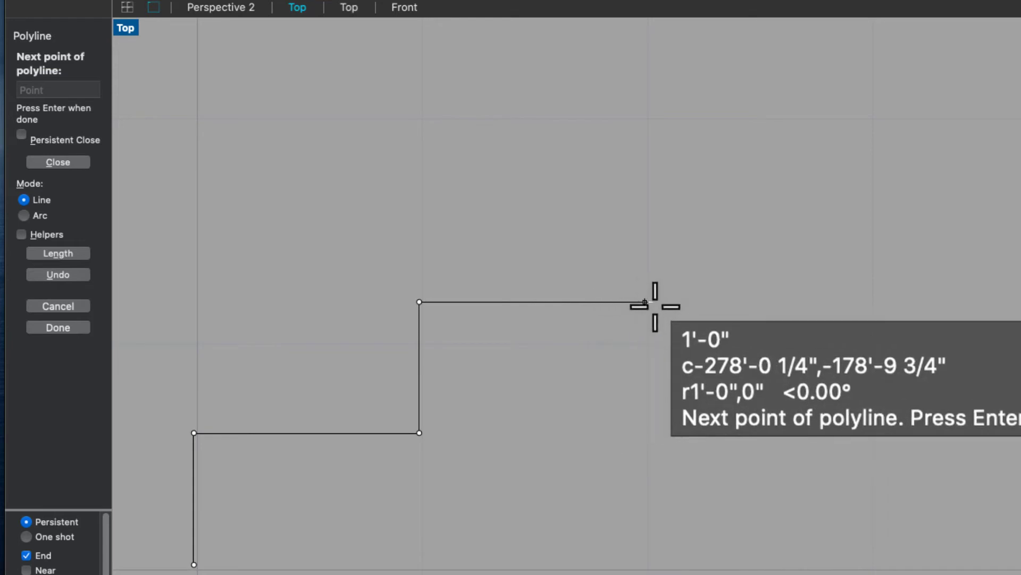
{"action": "left_click", "coordinate": [646, 301]}
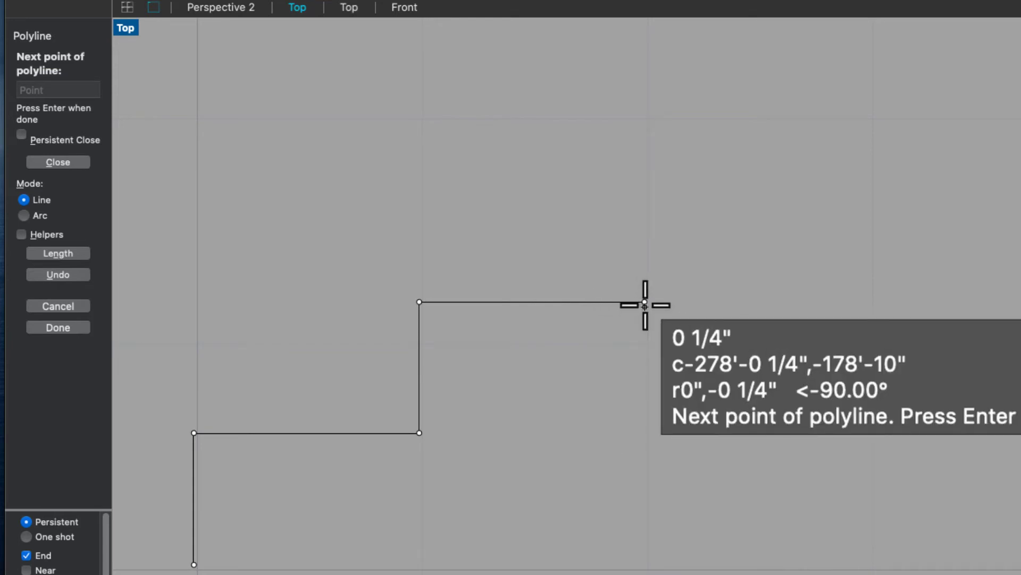
{"action": "key", "text": "Return"}
{"action": "scroll", "coordinate": [642, 303], "scroll_direction": "down", "scroll_amount": 3}
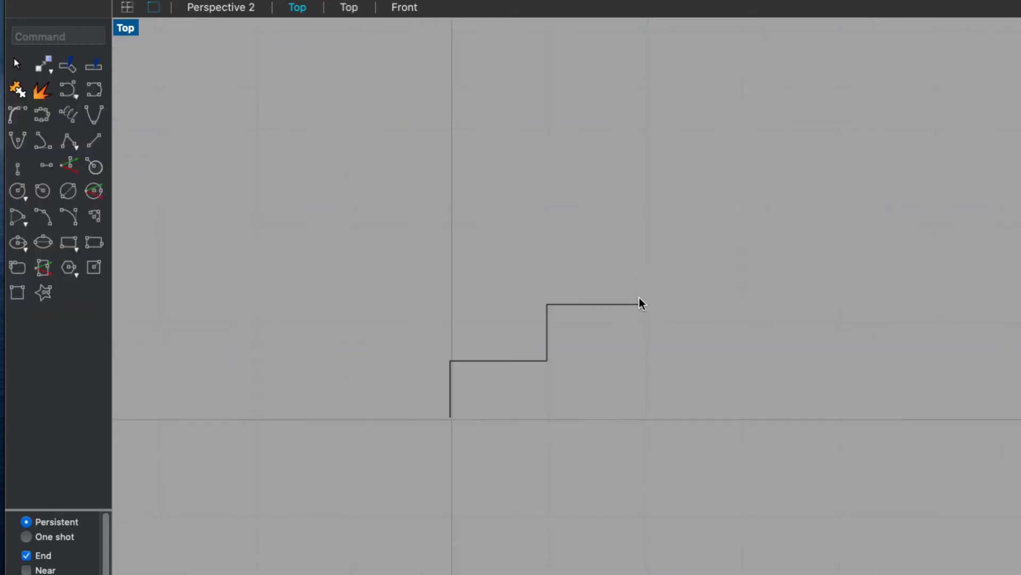
Step: Copy the two-step polyline four times, chaining each copy from the end of the previous tread to extend the stair run
{"action": "left_click", "coordinate": [597, 307]}
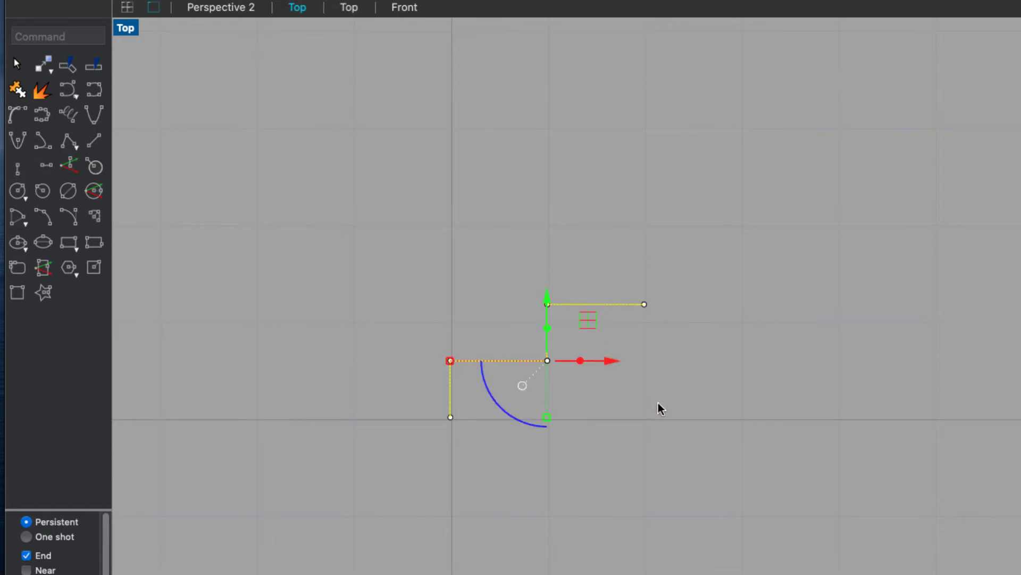
{"action": "right_click_drag", "start_coordinate": [696, 417], "coordinate": [555, 417]}
{"action": "scroll", "coordinate": [509, 415], "scroll_direction": "down", "scroll_amount": 6}
{"action": "right_click_drag", "start_coordinate": [568, 462], "coordinate": [402, 502]}
{"action": "scroll", "coordinate": [358, 528], "scroll_direction": "up", "scroll_amount": 2}
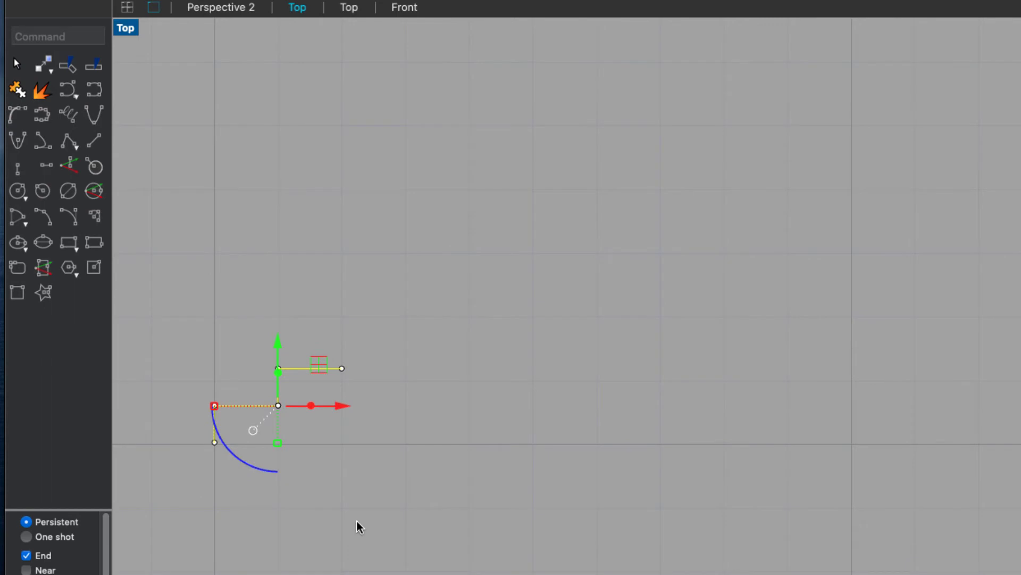
{"action": "type", "text": "copy"}
{"action": "key", "text": "Return"}
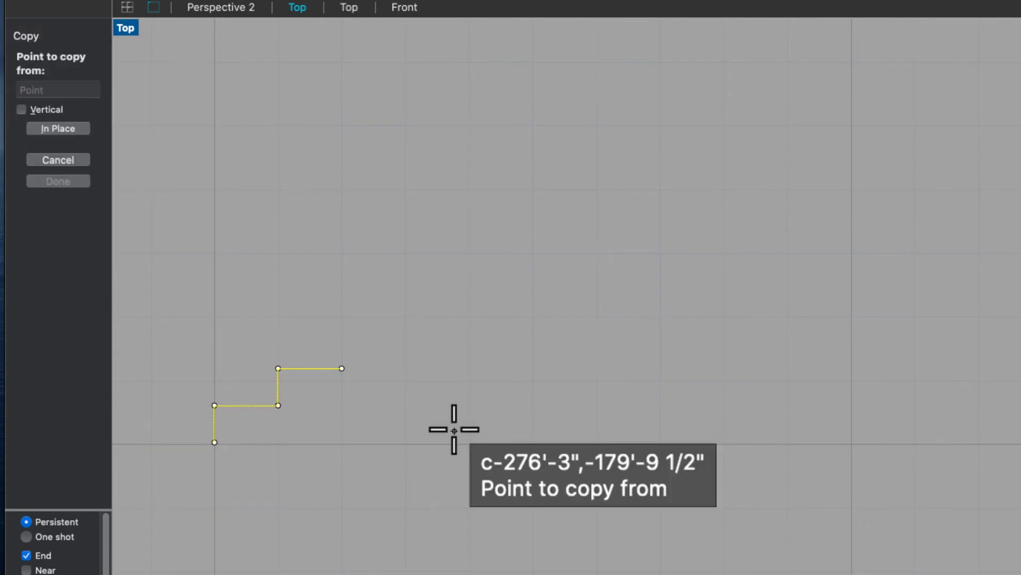
{"action": "left_click", "coordinate": [214, 442]}
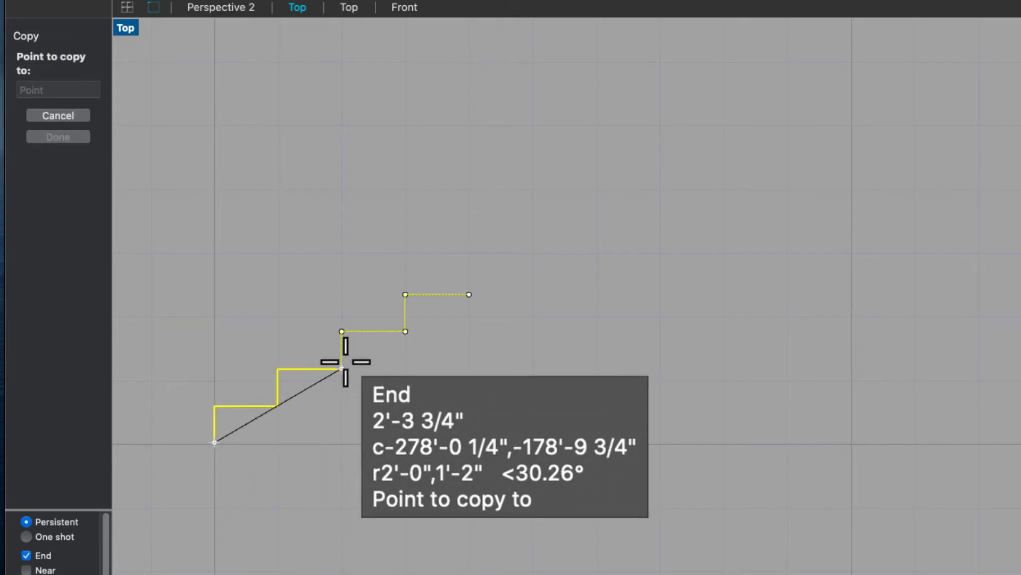
{"action": "left_click", "coordinate": [341, 369]}
{"action": "left_click", "coordinate": [469, 287]}
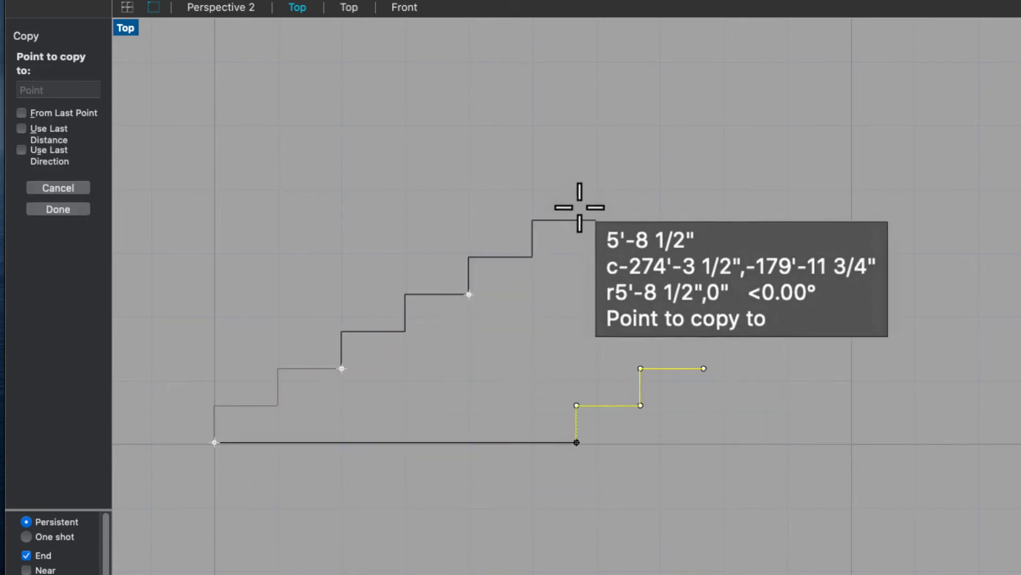
{"action": "left_click", "coordinate": [607, 217]}
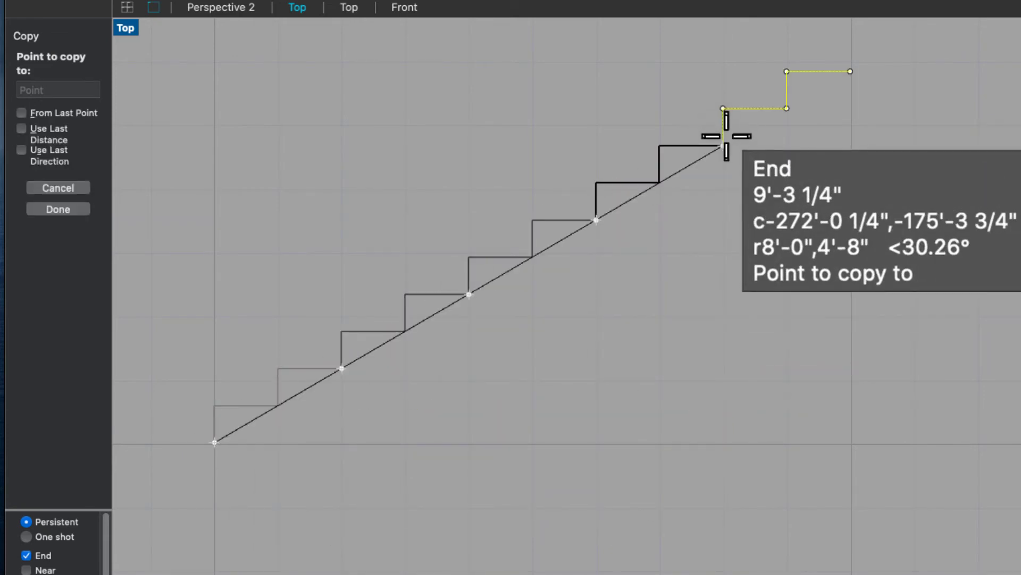
{"action": "left_click", "coordinate": [727, 135]}
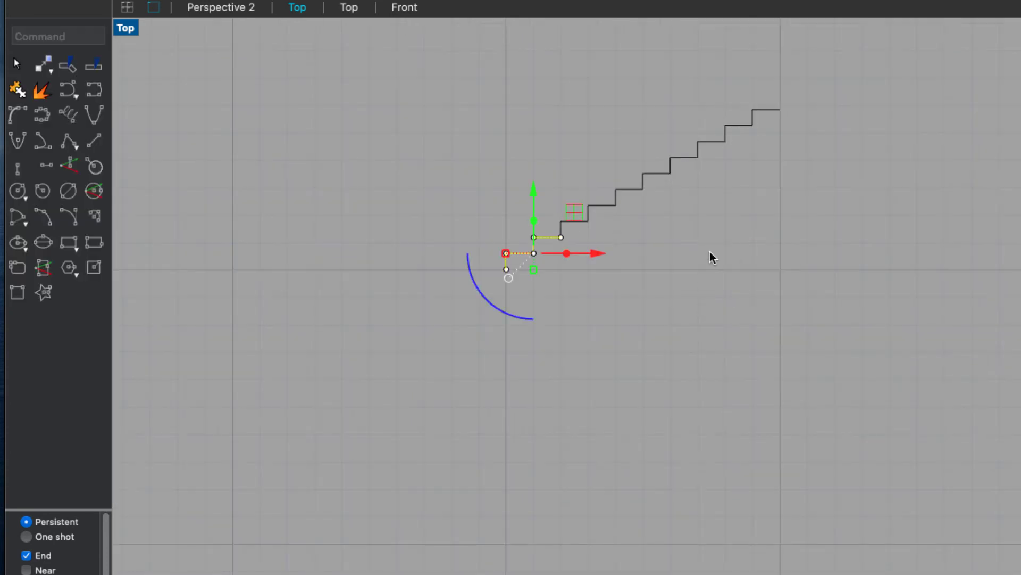
Step: Draw a line from the foot of the first riser to the foot of the top riser and move it horizontally away from the steps
{"action": "scroll", "coordinate": [713, 253], "scroll_direction": "up", "scroll_amount": 2}
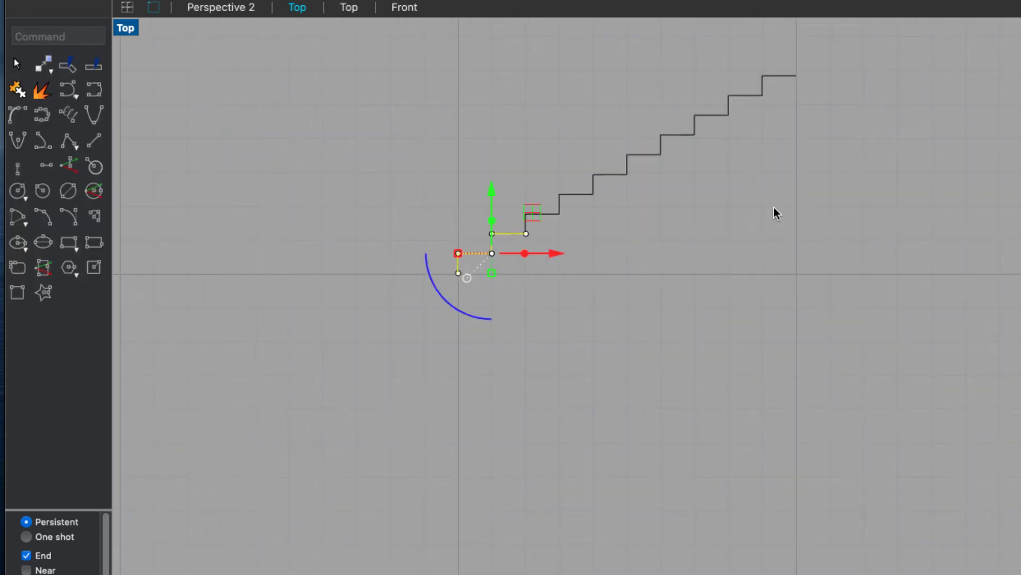
{"action": "right_click_drag", "start_coordinate": [775, 212], "coordinate": [655, 371]}
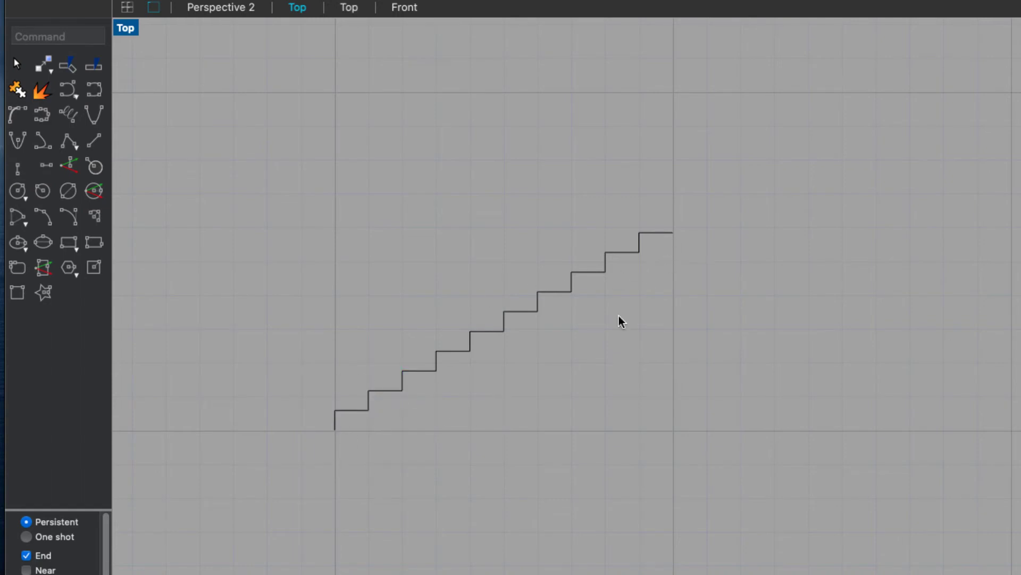
{"action": "left_click", "coordinate": [94, 141]}
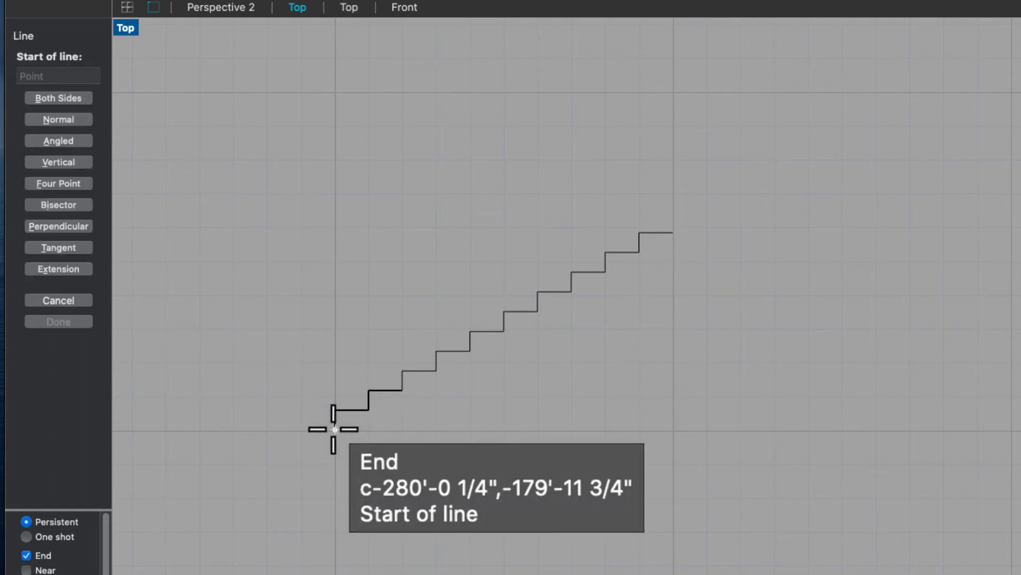
{"action": "left_click", "coordinate": [334, 429]}
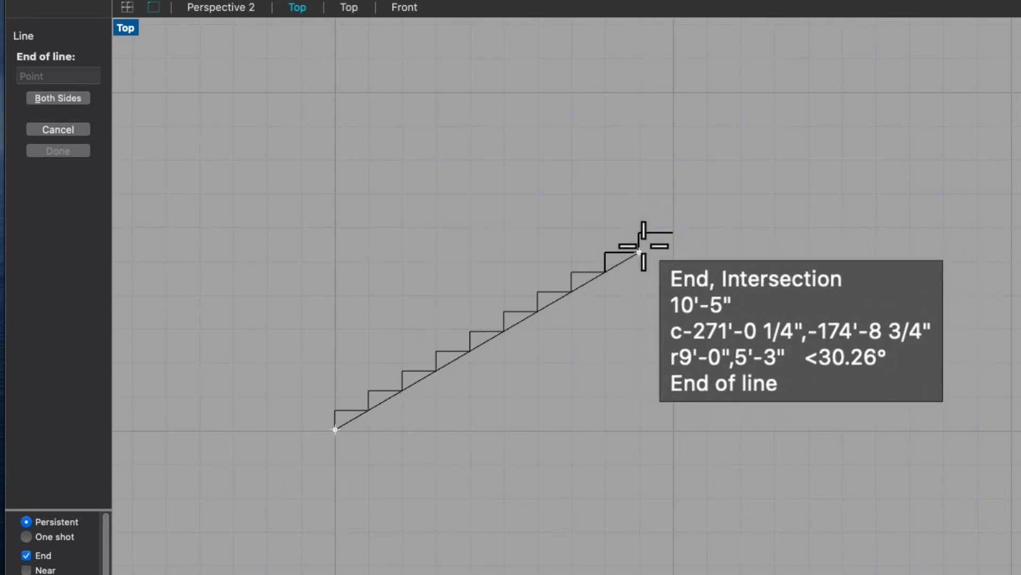
{"action": "left_click", "coordinate": [639, 252]}
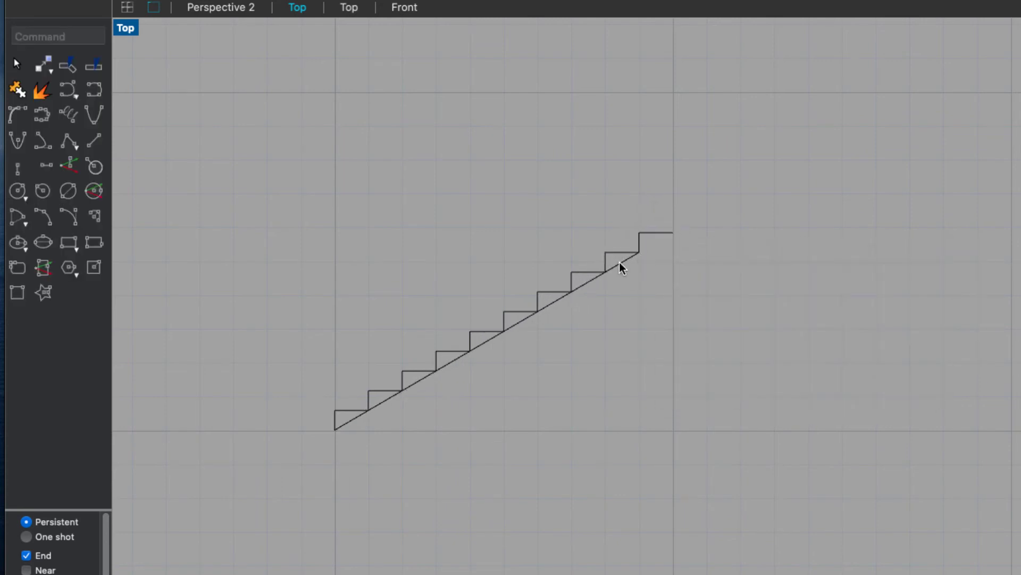
{"action": "left_click", "coordinate": [620, 263]}
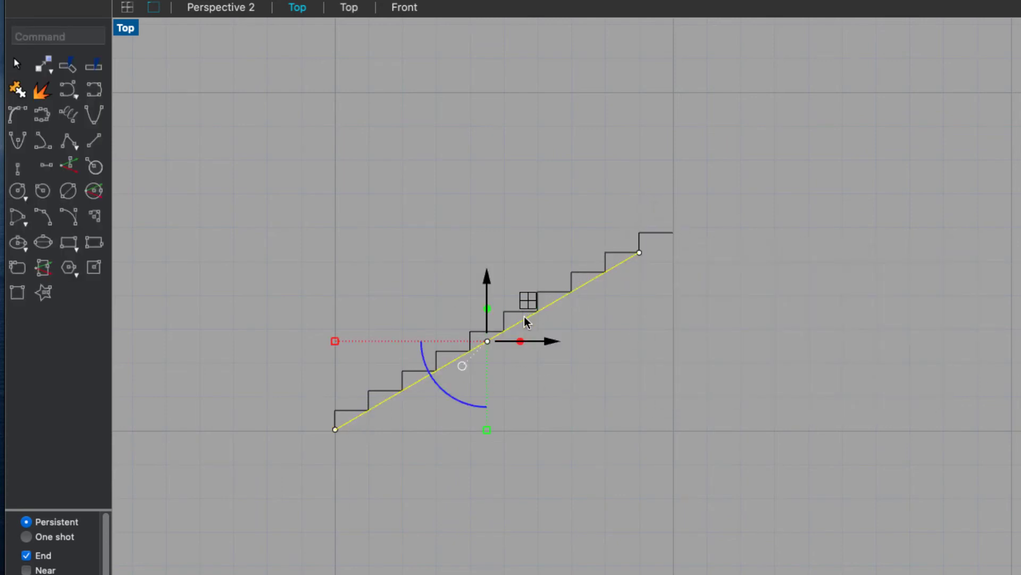
{"action": "left_click_drag", "start_coordinate": [548, 345], "coordinate": [587, 348]}
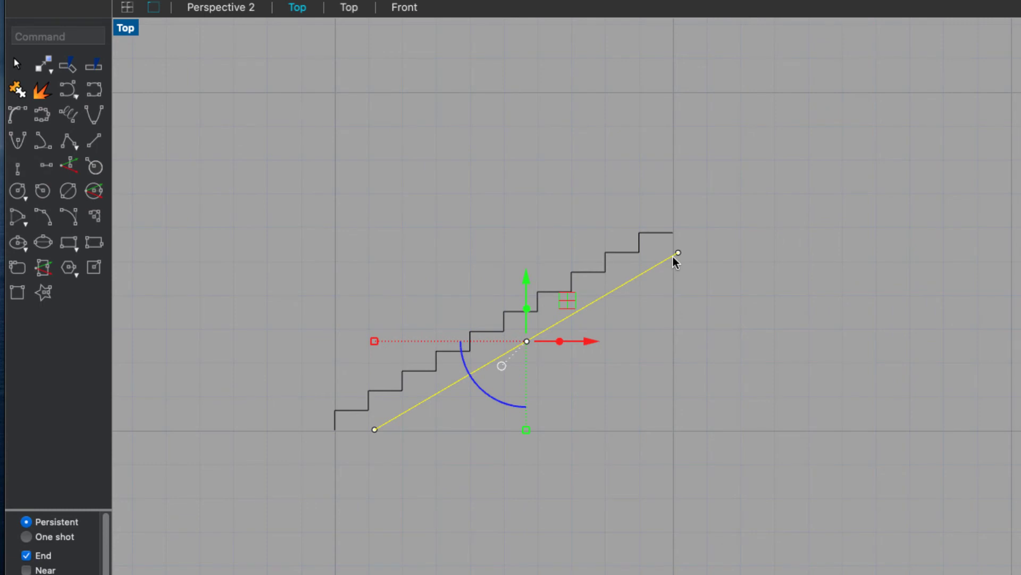
Step: Draw a horizontal line from the stair's foot to the diagonal's lower end and a vertical line down from the top tread past the diagonal
{"action": "left_click", "coordinate": [93, 141]}
{"action": "left_click", "coordinate": [336, 428]}
{"action": "left_click", "coordinate": [375, 430]}
{"action": "key", "text": "Return"}
{"action": "left_click", "coordinate": [673, 232]}
{"action": "left_click", "coordinate": [674, 275]}
Step: Trim the overhanging ends of the diagonal and vertical lines where they cross below the top tread
{"action": "scroll", "coordinate": [676, 276], "scroll_direction": "up", "scroll_amount": 5}
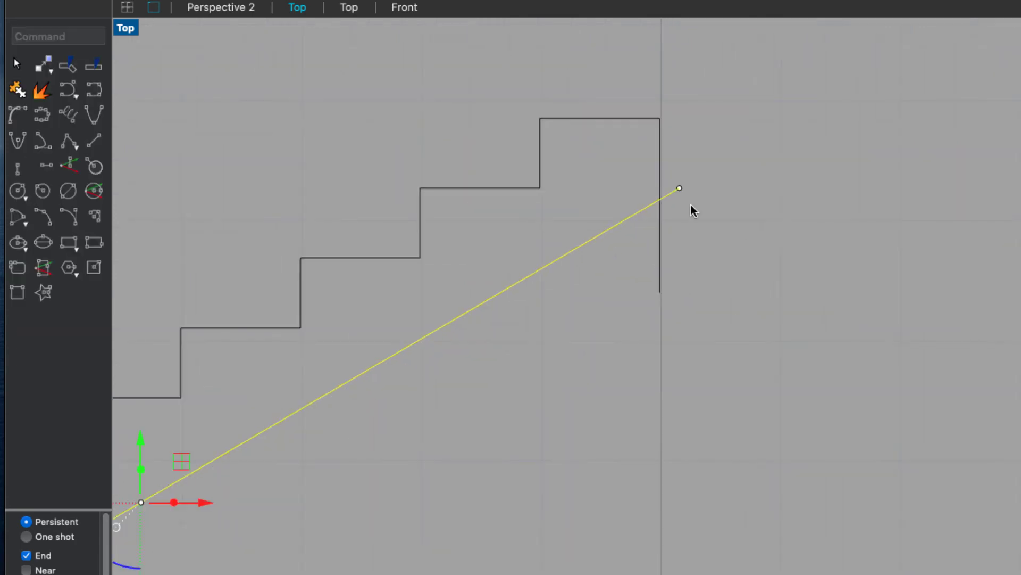
{"action": "type", "text": "trim"}
{"action": "key", "text": "Return"}
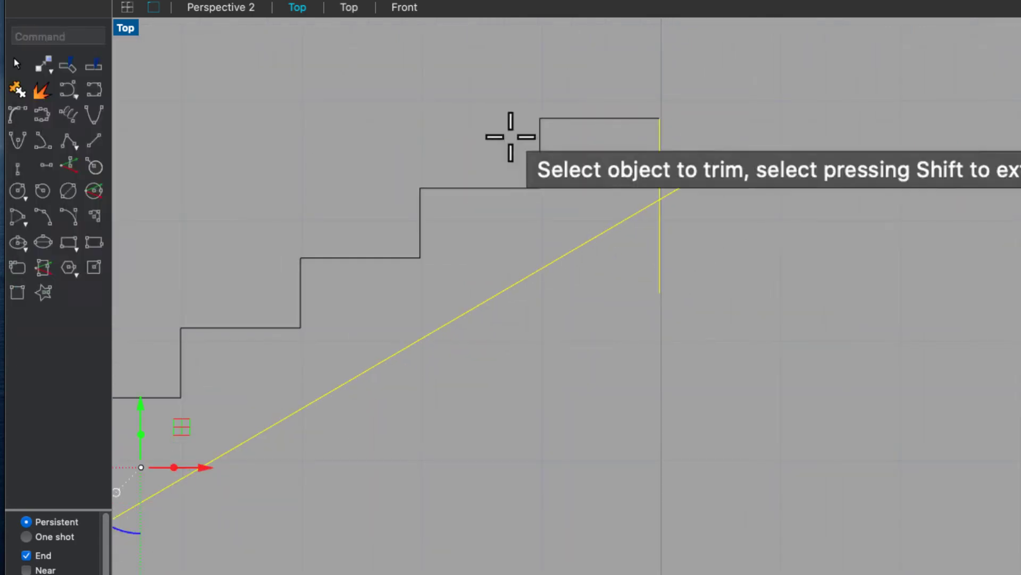
{"action": "left_click", "coordinate": [674, 190]}
{"action": "key", "text": "Return"}
{"action": "scroll", "coordinate": [660, 229], "scroll_direction": "down", "scroll_amount": 5}
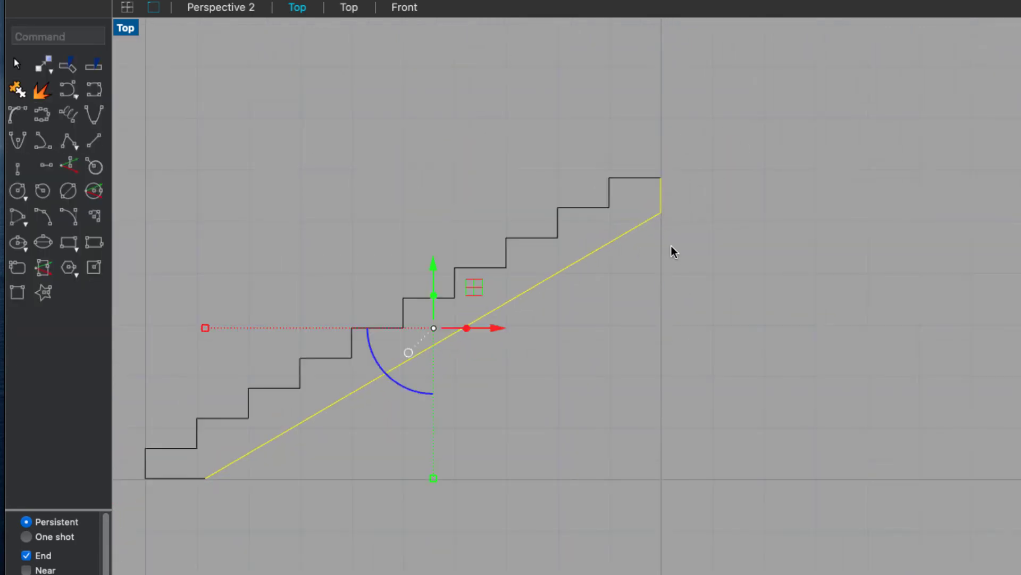
Step: Join the steps, base line, diagonal and vertical line into one closed stair profile
{"action": "scroll", "coordinate": [326, 401], "scroll_direction": "up", "scroll_amount": 6}
{"action": "scroll", "coordinate": [390, 385], "scroll_direction": "up", "scroll_amount": 2}
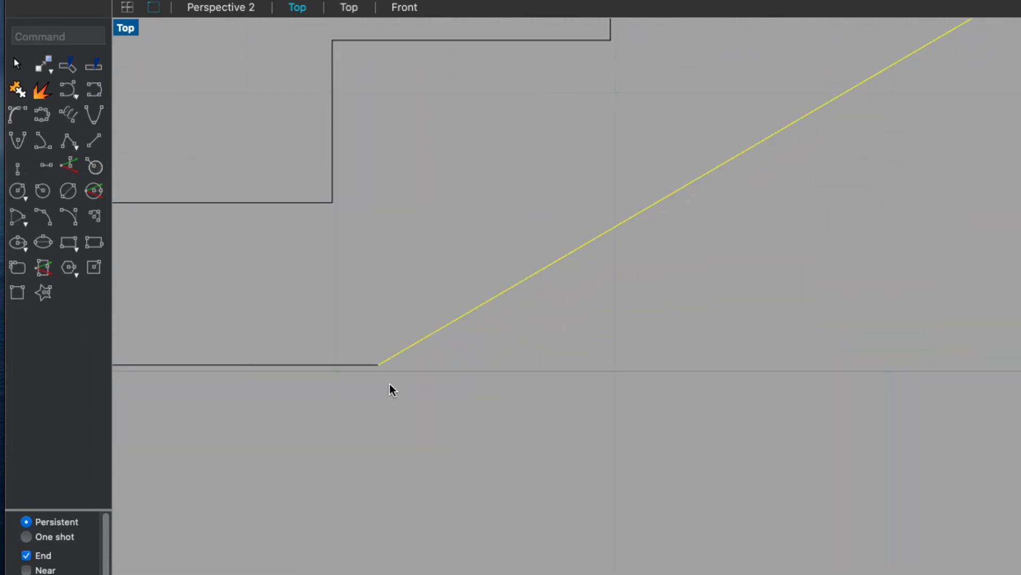
{"action": "scroll", "coordinate": [353, 341], "scroll_direction": "down", "scroll_amount": 5}
{"action": "left_click", "coordinate": [736, 116]}
{"action": "key", "text": "super+a"}
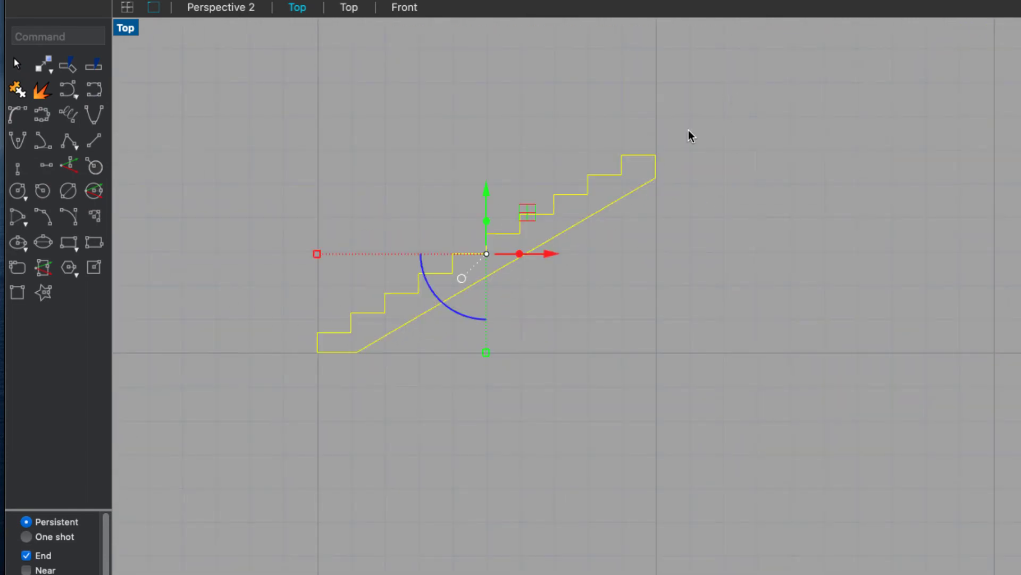
{"action": "type", "text": "join"}
{"action": "key", "text": "Return"}
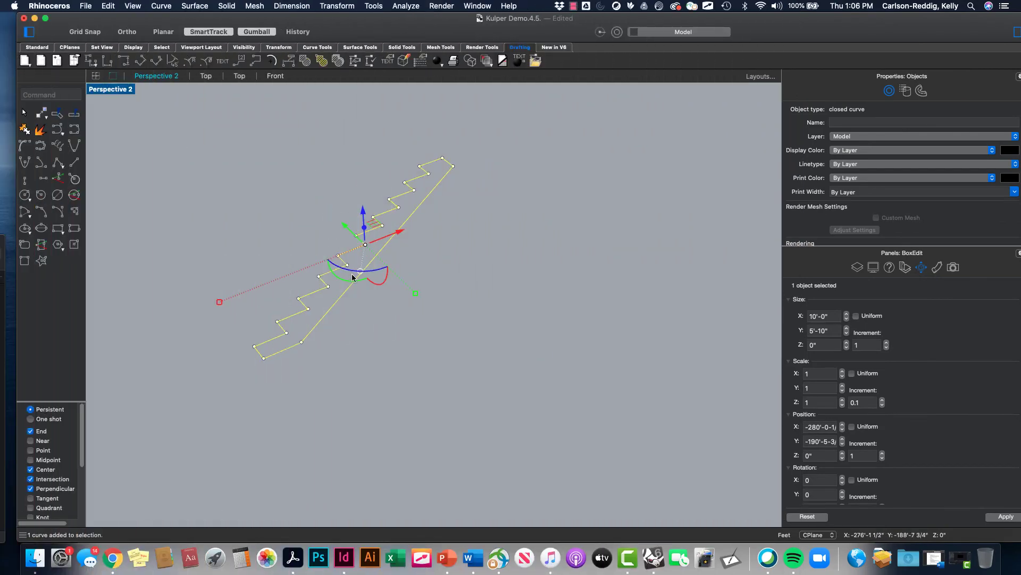
Step: Relocate the gumball origin to the bottom corner of the first riser on the stair profile in the perspective view
{"action": "left_click", "coordinate": [349, 274]}
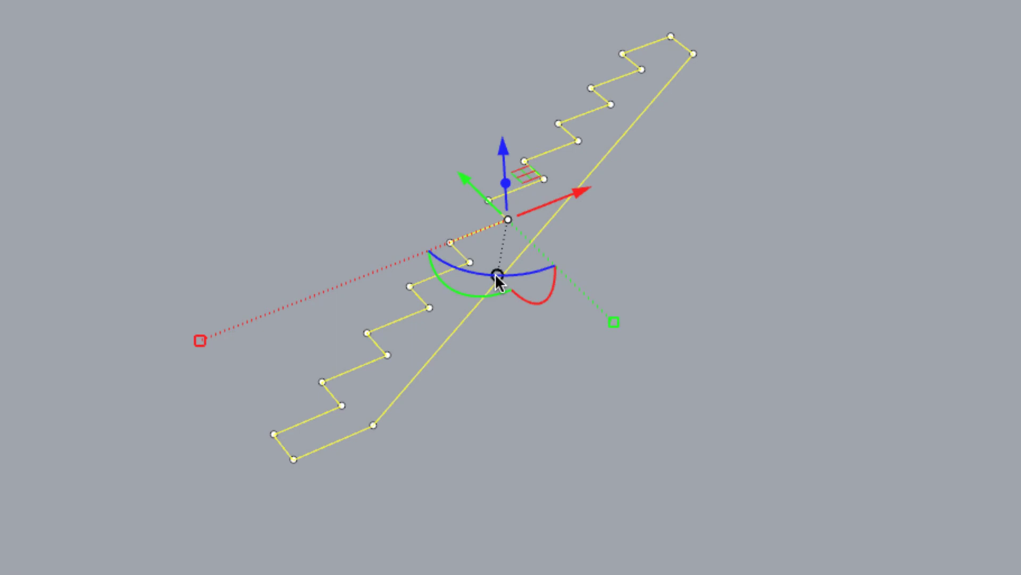
{"action": "left_click", "coordinate": [497, 274]}
{"action": "left_click", "coordinate": [573, 295]}
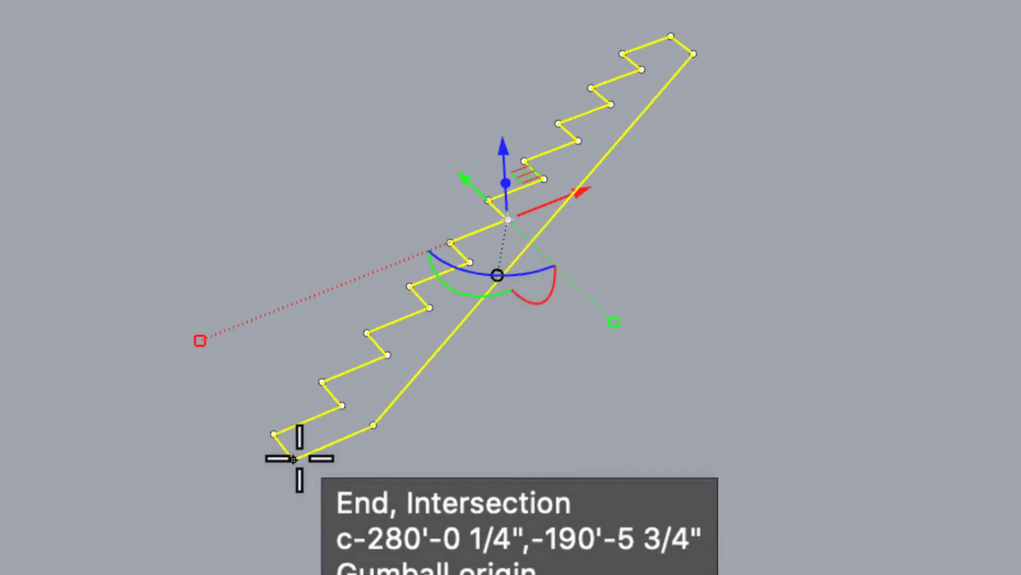
{"action": "left_click", "coordinate": [293, 459]}
{"action": "key", "text": "Return"}
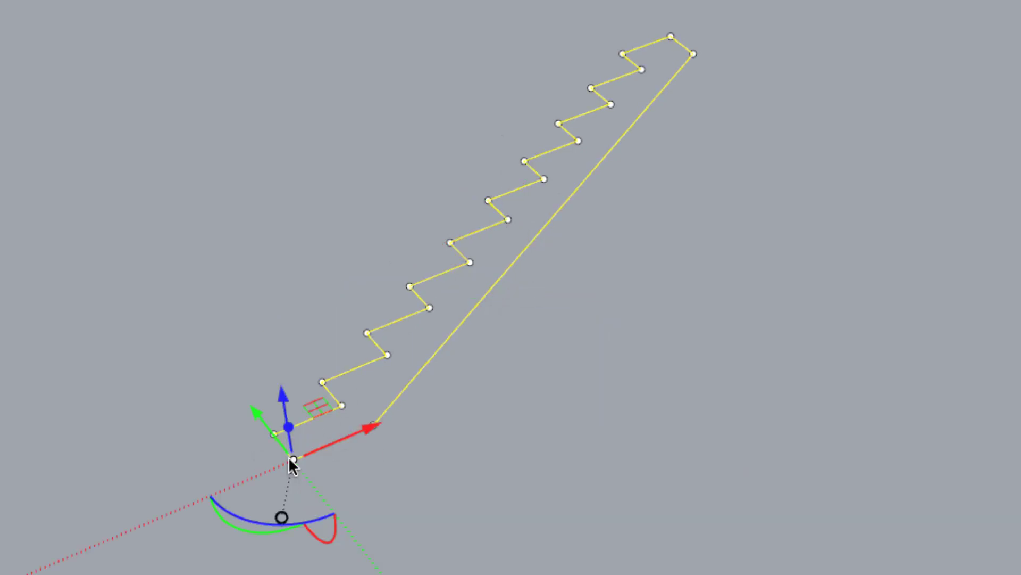
Step: Rotate the stair profile 90 degrees around the X axis to stand it upright
{"action": "right_click_drag", "start_coordinate": [584, 472], "coordinate": [636, 465]}
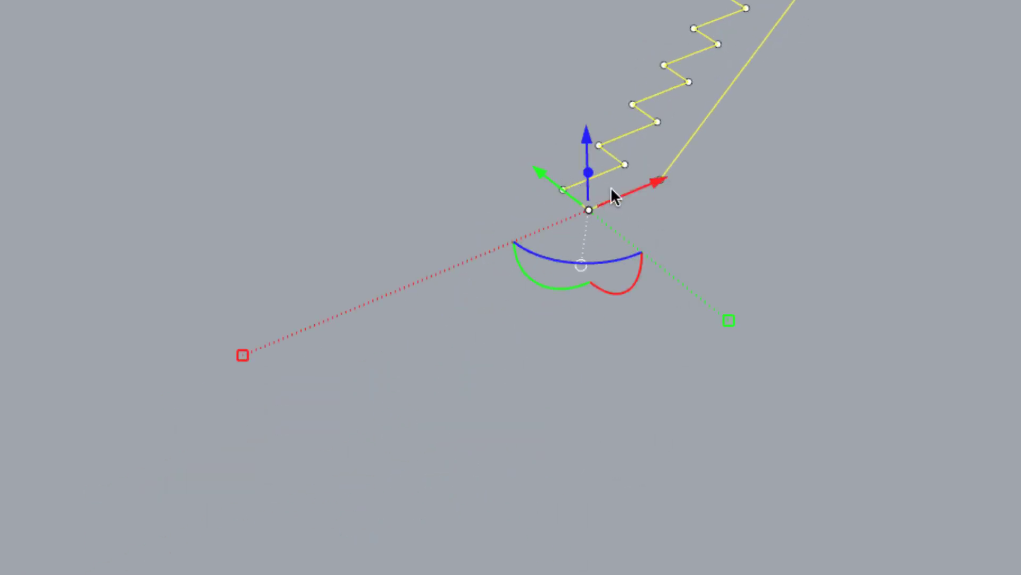
{"action": "left_click", "coordinate": [636, 286]}
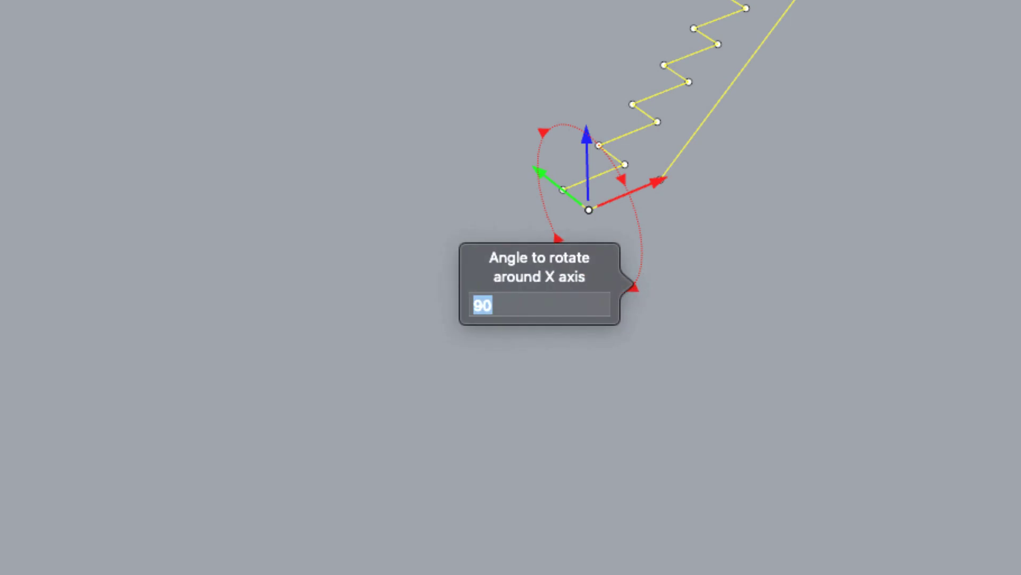
{"action": "key", "text": "Return"}
{"action": "scroll", "coordinate": [723, 254], "scroll_direction": "down", "scroll_amount": 15}
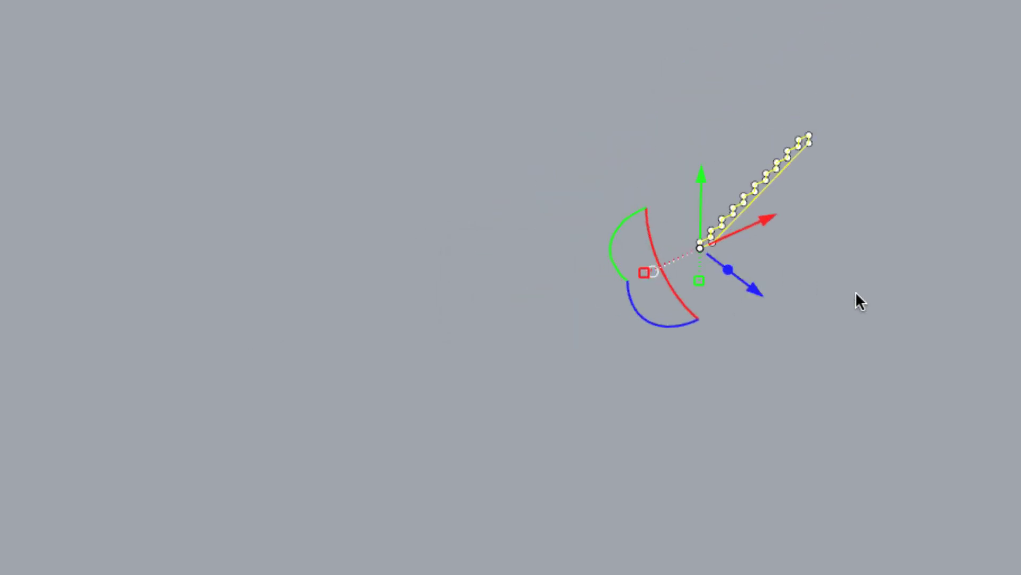
{"action": "right_click", "coordinate": [889, 295]}
{"action": "left_click", "coordinate": [835, 314]}
{"action": "right_click_drag", "start_coordinate": [834, 330], "coordinate": [789, 349]}
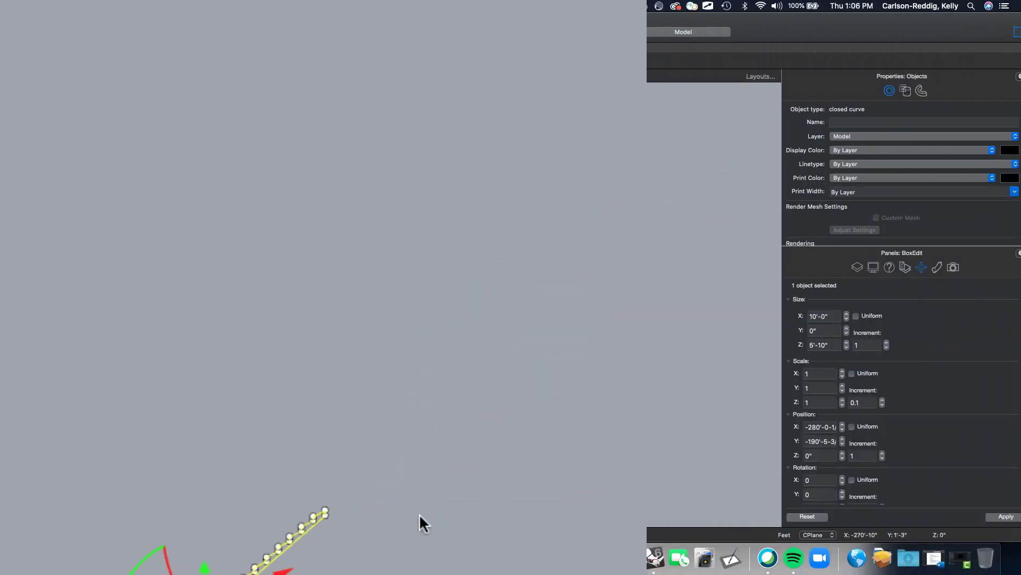